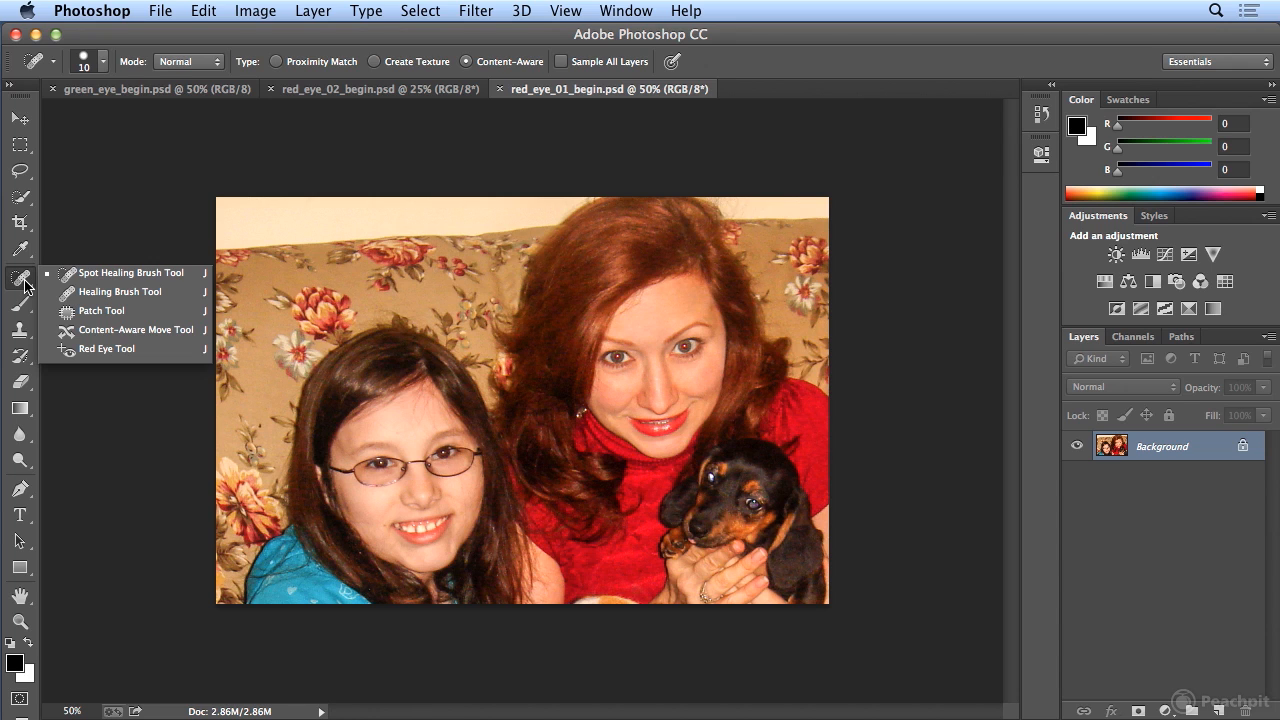
Step: Correct both of the woman's eyes in red_eye_01_begin.psd with the Red Eye tool at its existing settings
{"action": "left_click", "coordinate": [80, 354]}
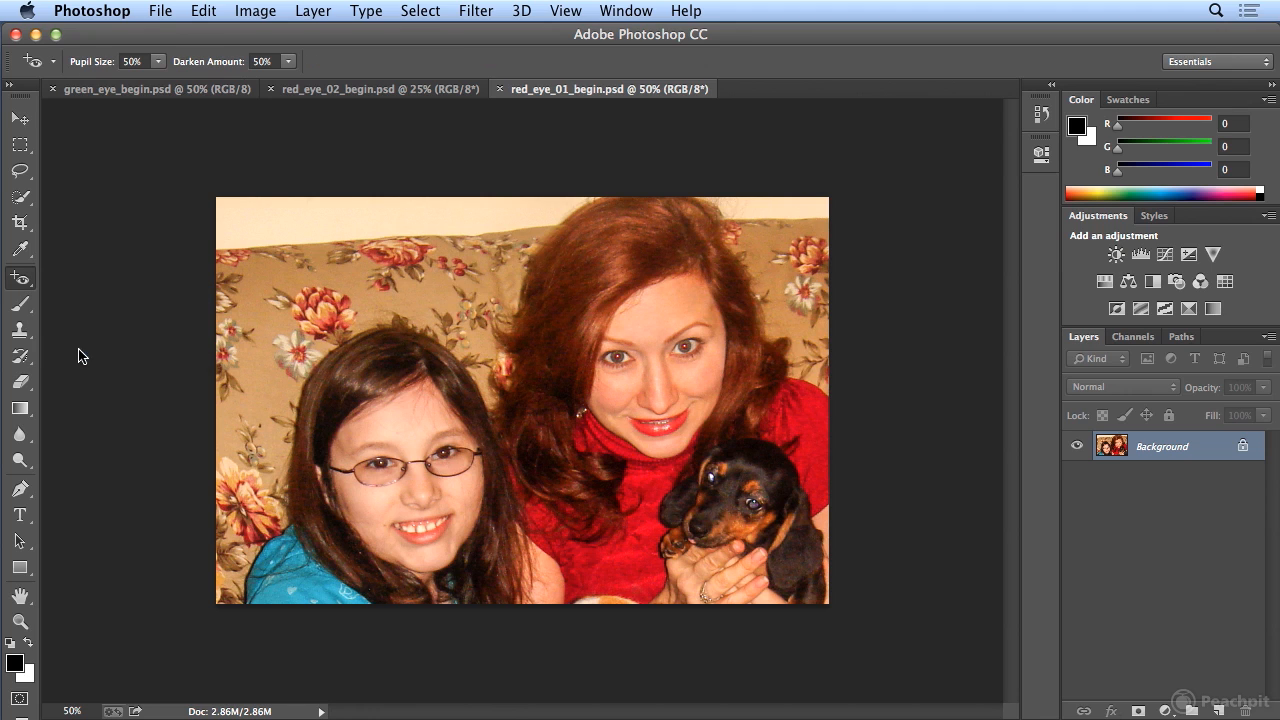
{"action": "left_click", "coordinate": [619, 358]}
{"action": "left_click", "coordinate": [687, 348]}
Step: Switch to red_eye_02_begin.psd and remove the red eye from both eyes of each bridesmaid in a red dress
{"action": "left_click", "coordinate": [385, 90]}
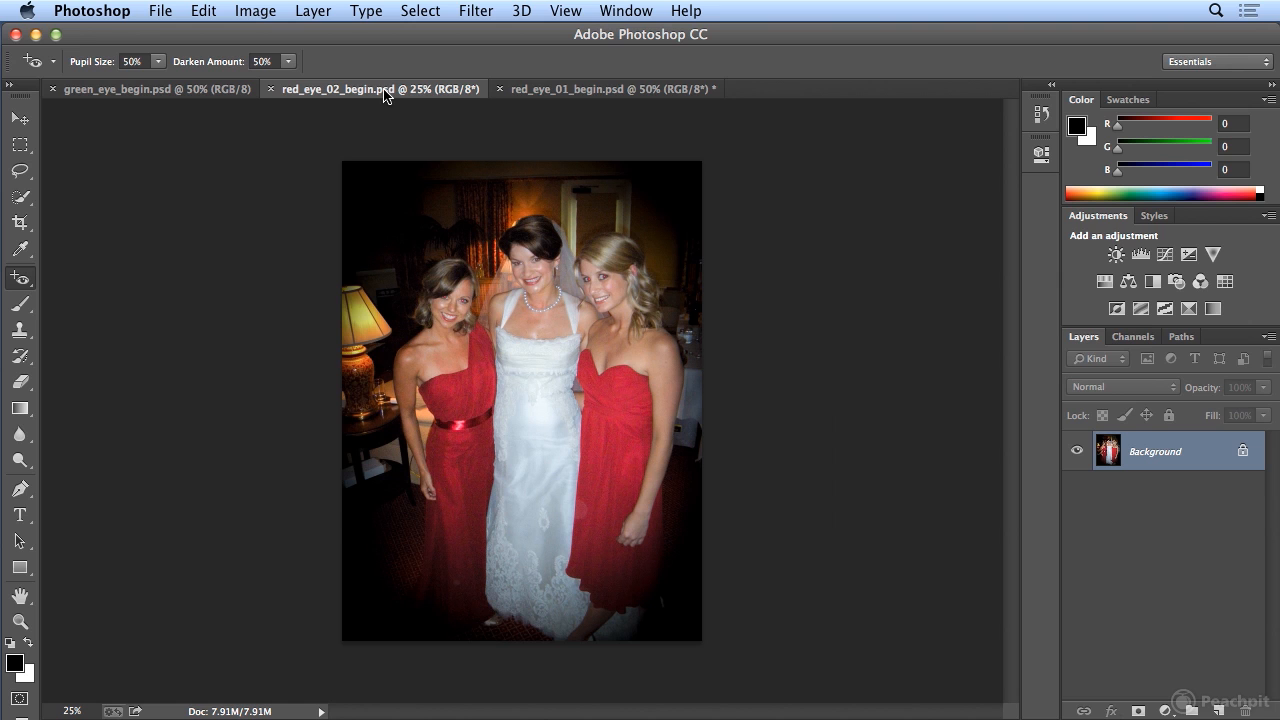
{"action": "key", "text": "super+plus"}
{"action": "key", "text": "super+plus"}
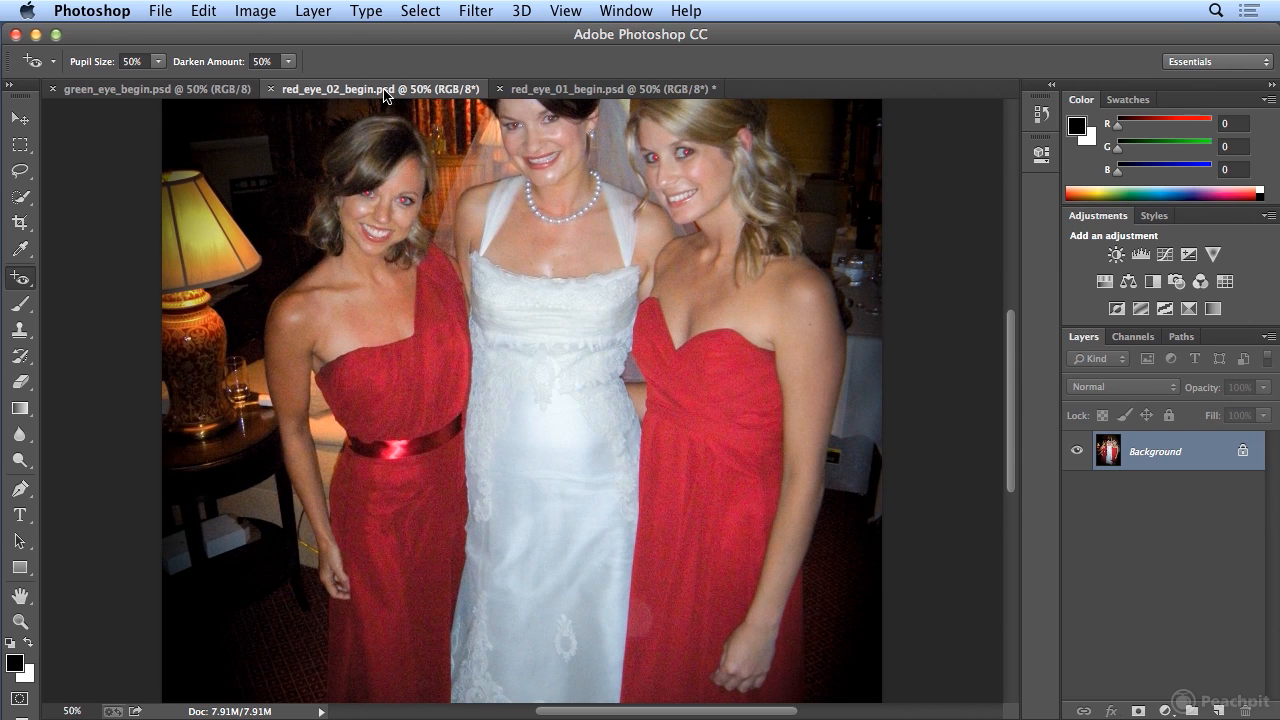
{"action": "scroll", "coordinate": [420, 142], "scroll_direction": "up", "scroll_amount": 5}
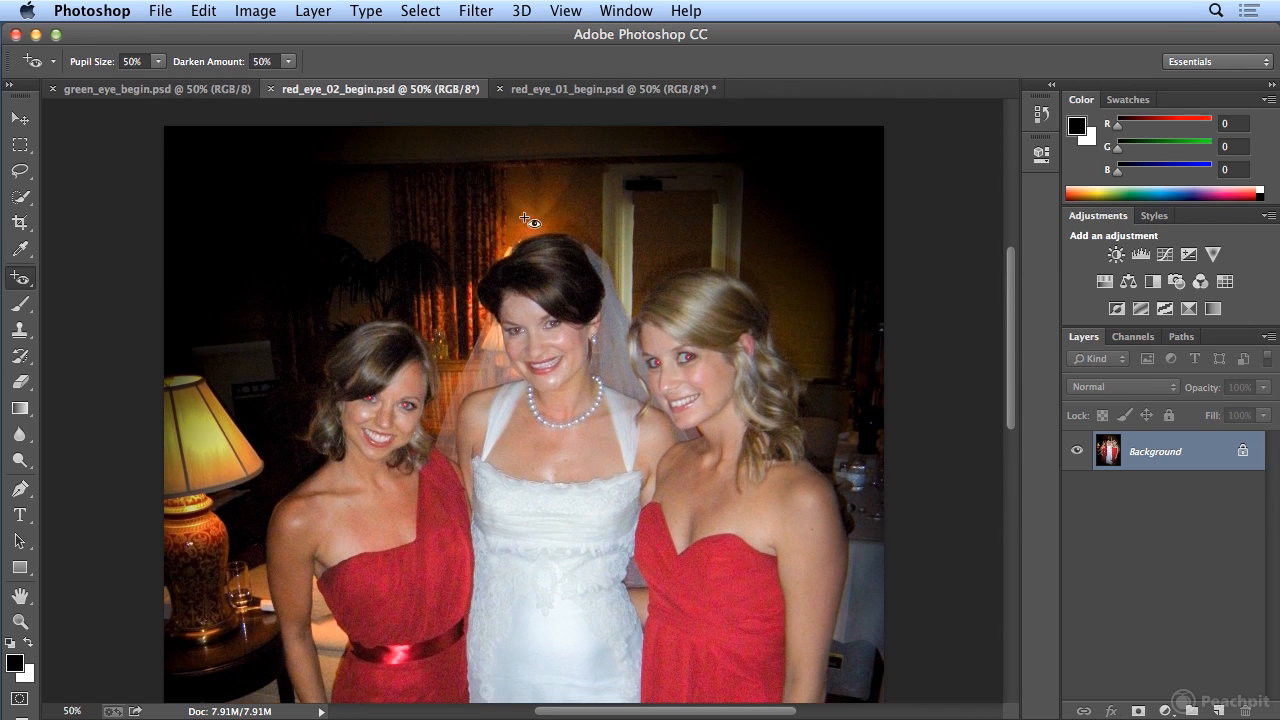
{"action": "key", "text": "super+plus"}
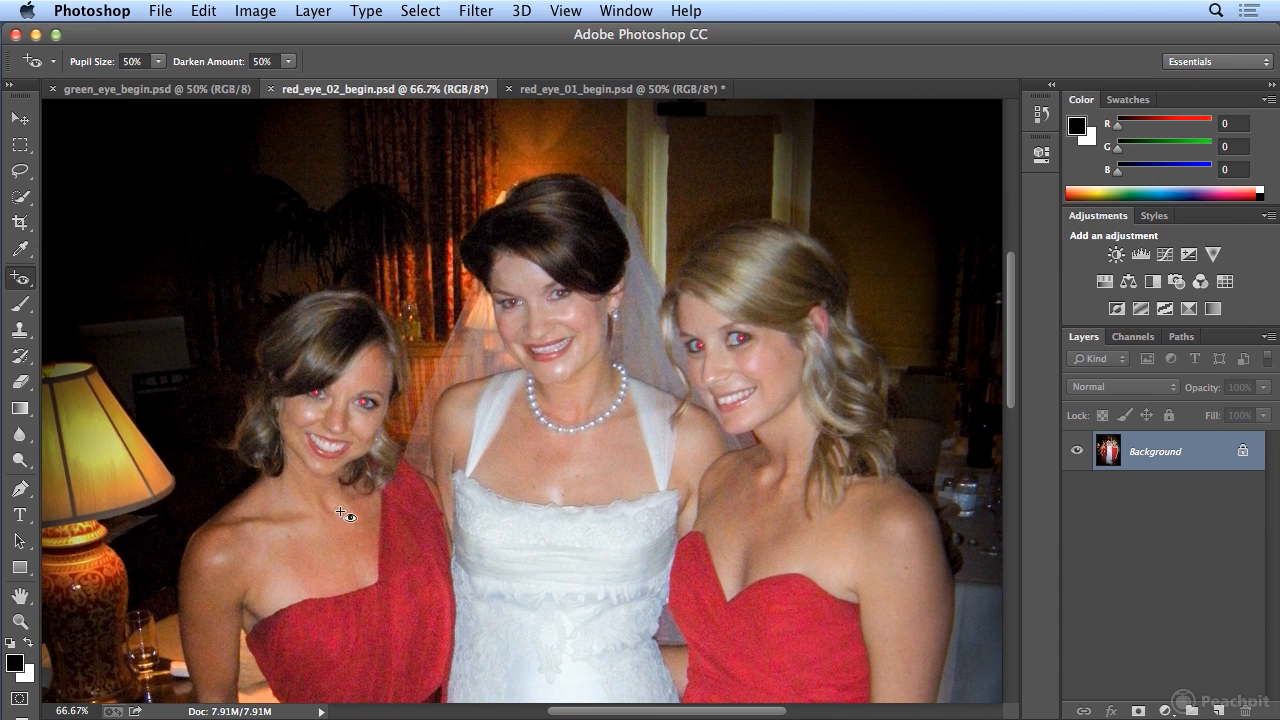
{"action": "left_click", "coordinate": [363, 403]}
{"action": "left_click", "coordinate": [314, 393]}
{"action": "left_click", "coordinate": [737, 341]}
{"action": "left_click", "coordinate": [706, 346]}
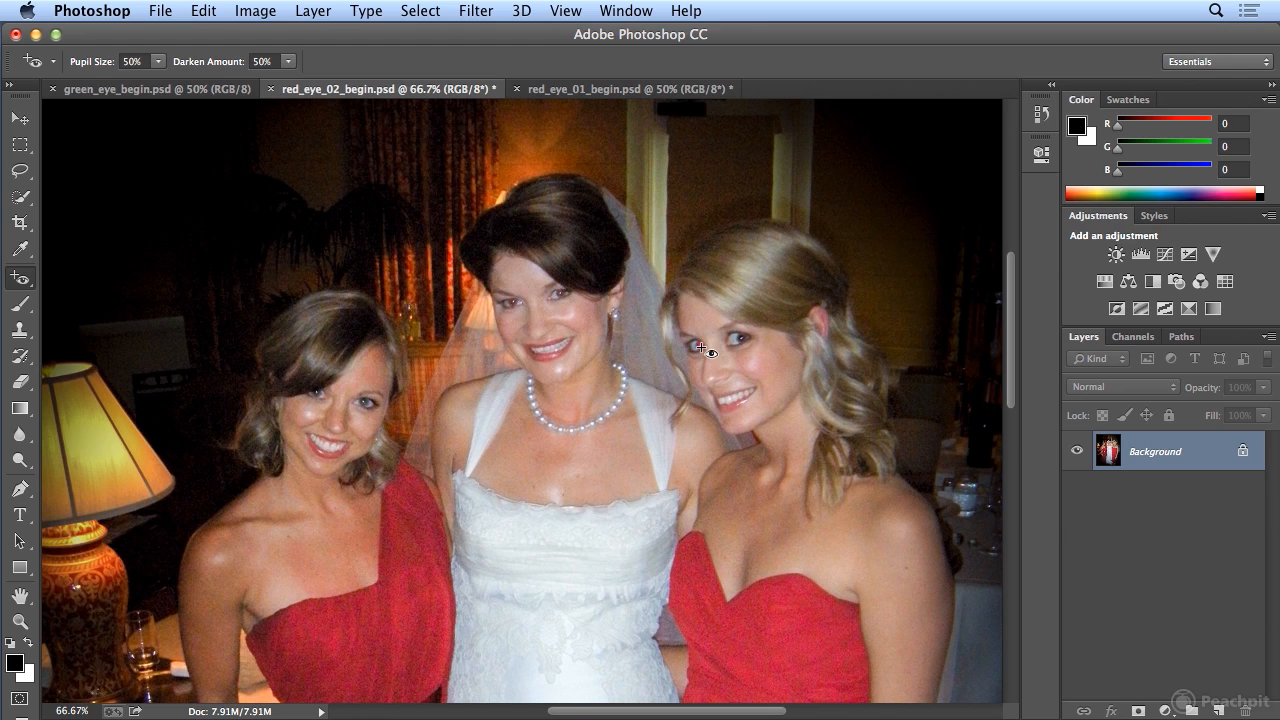
Step: Try the Red Eye tool on each of the bride's eyes and undo the corrections
{"action": "left_click", "coordinate": [561, 295]}
{"action": "key", "text": "super+equal"}
{"action": "key", "text": "super+equal"}
{"action": "scroll", "coordinate": [570, 330], "scroll_direction": "up", "scroll_amount": 2}
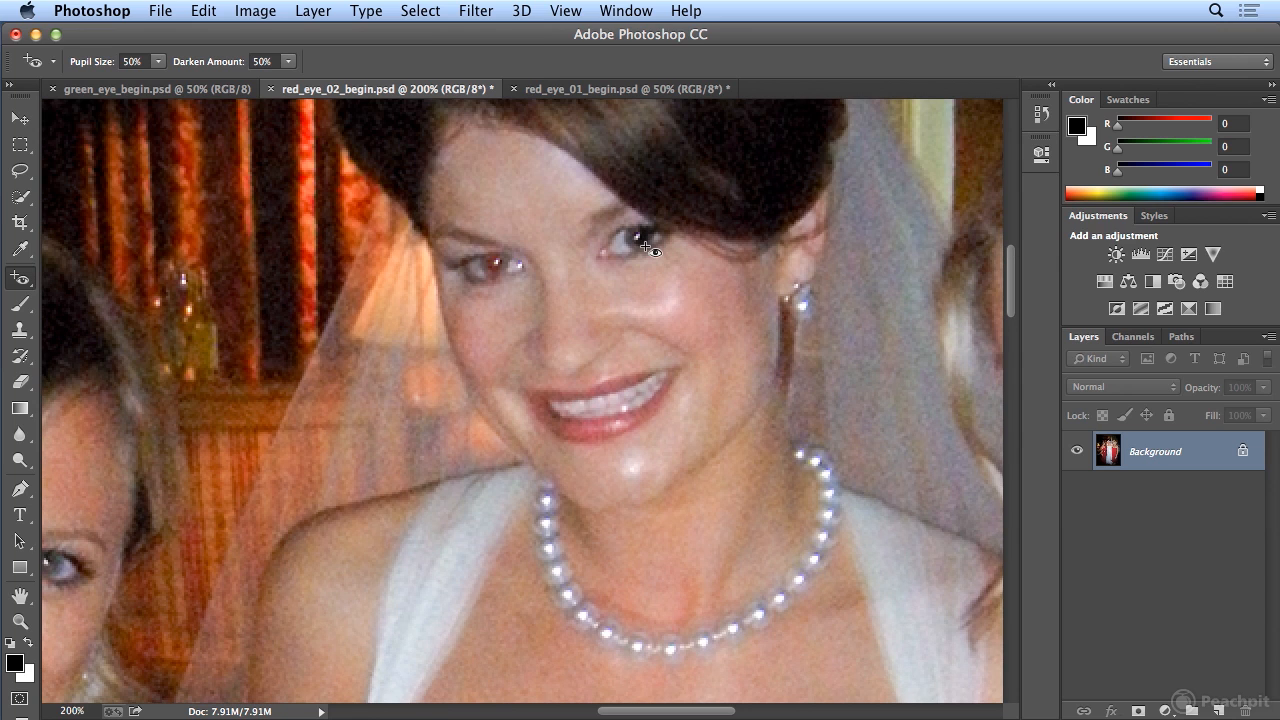
{"action": "key", "text": "super+z"}
{"action": "key", "text": "super+z"}
{"action": "key", "text": "super+z"}
{"action": "left_click", "coordinate": [497, 263]}
{"action": "key", "text": "super+z"}
Step: Switch to the Sponge tool and reduce its brush size to 9 px for working on the bride's eyes
{"action": "left_click", "coordinate": [21, 464]}
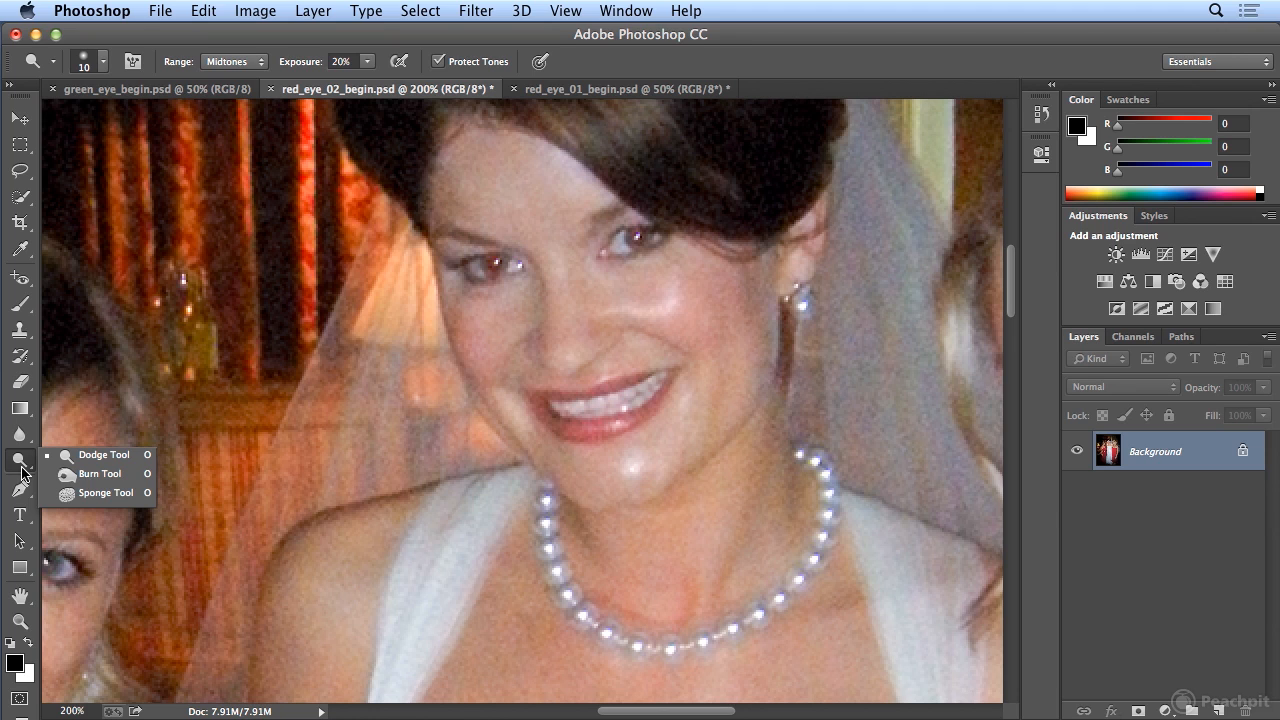
{"action": "left_click", "coordinate": [100, 493]}
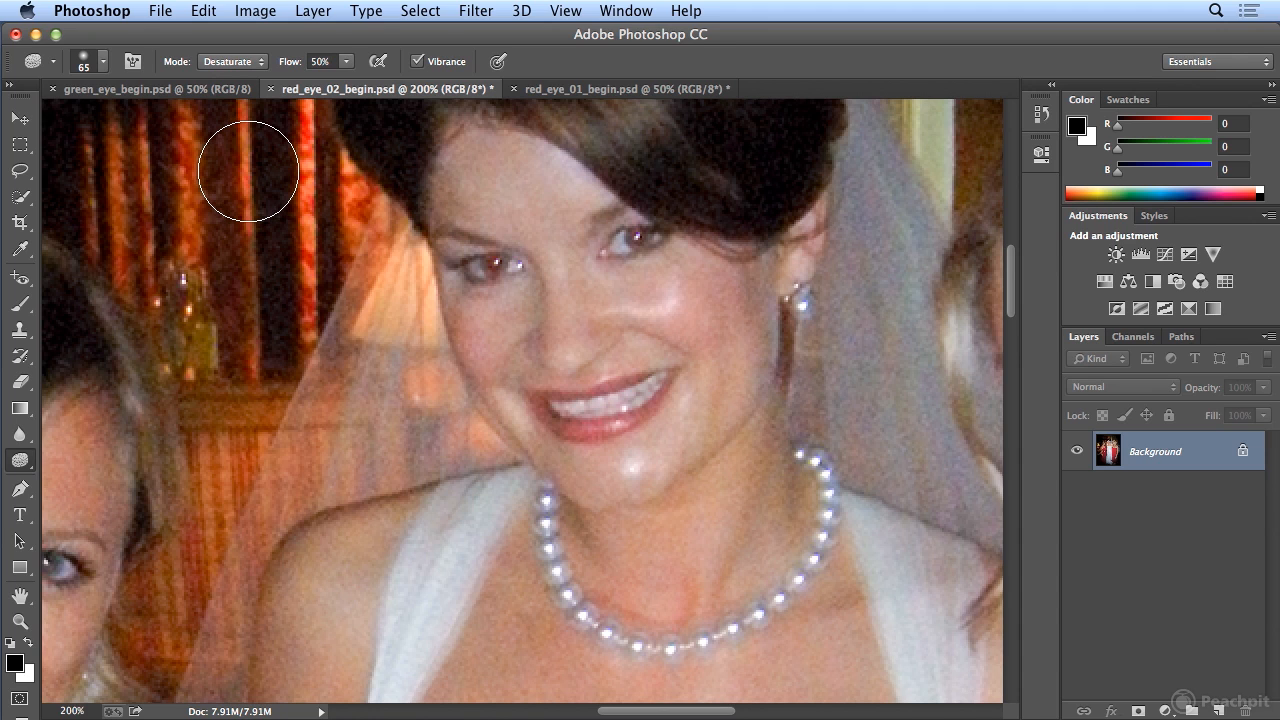
{"action": "key", "text": "bracketleft"}
{"action": "key", "text": "bracketleft"}
{"action": "key", "text": "bracketleft"}
{"action": "key", "text": "bracketleft"}
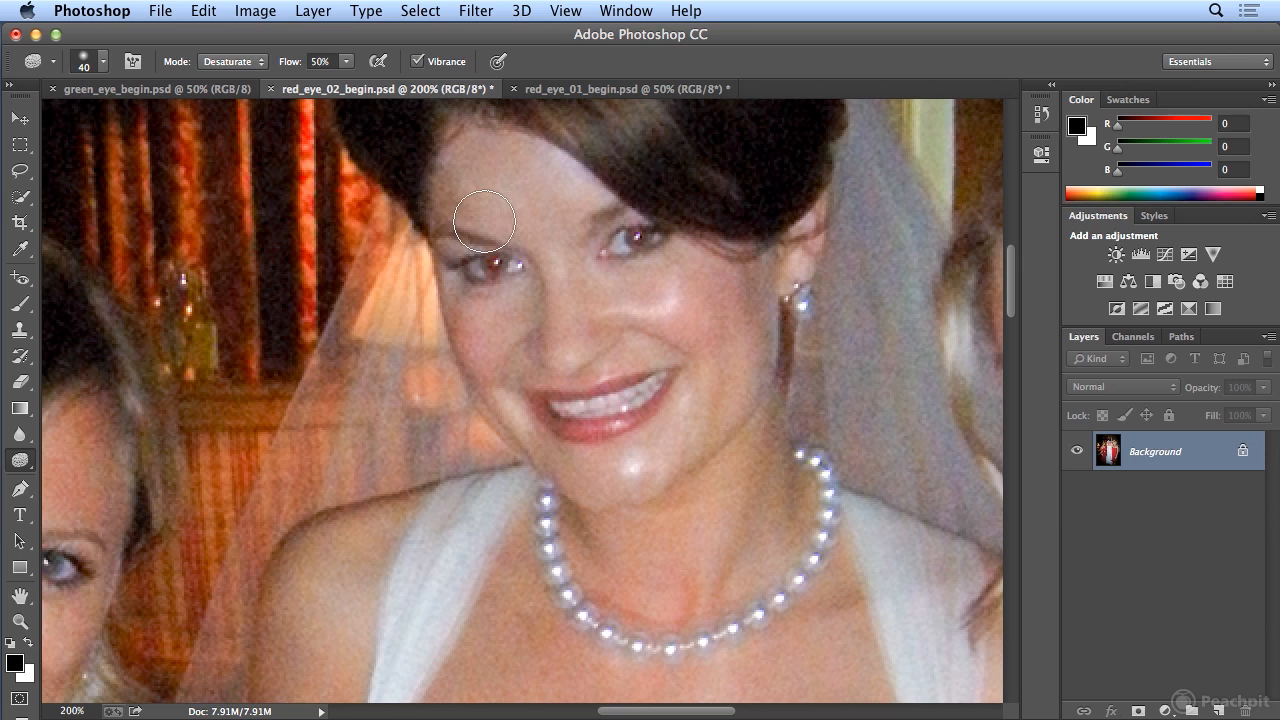
{"action": "key", "text": "bracketleft"}
{"action": "key", "text": "bracketleft"}
{"action": "key", "text": "bracketleft"}
Step: Switch to green_eye_begin.psd, try the Red Eye tool on one of the dog's glowing eyes, and undo it
{"action": "left_click", "coordinate": [20, 277]}
{"action": "left_click", "coordinate": [150, 89]}
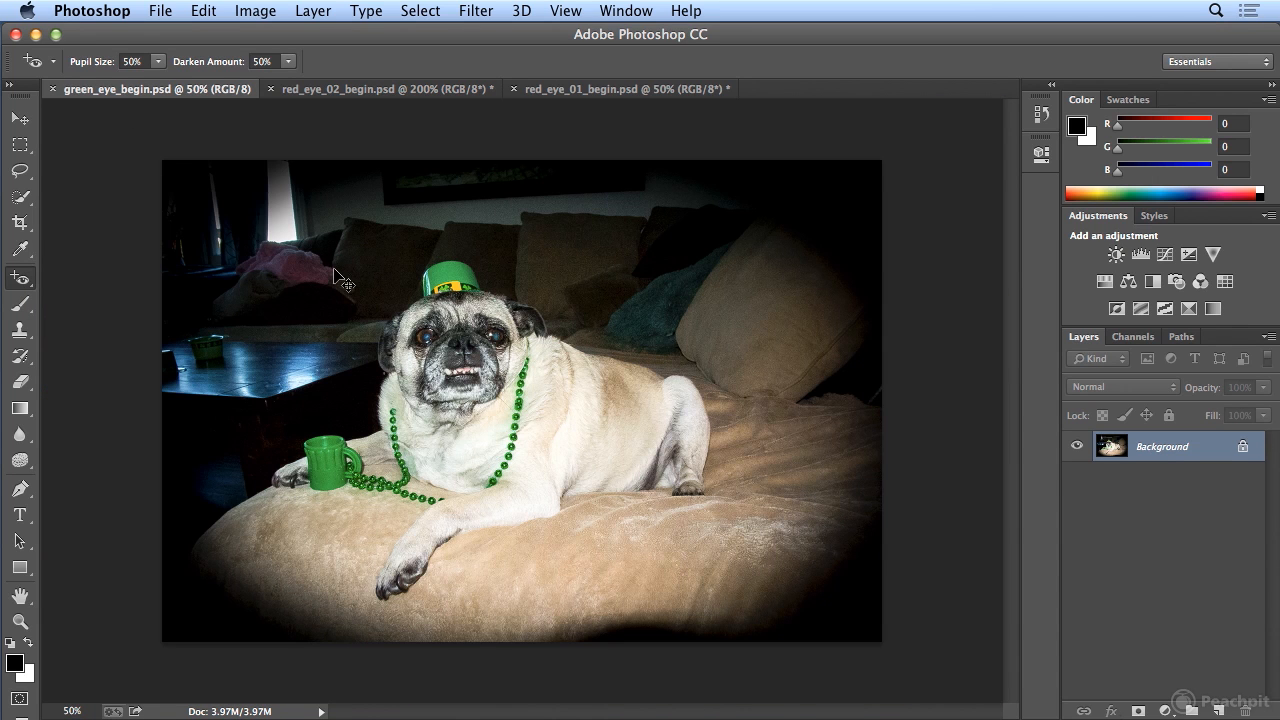
{"action": "key", "text": "super+equal"}
{"action": "key", "text": "super+equal"}
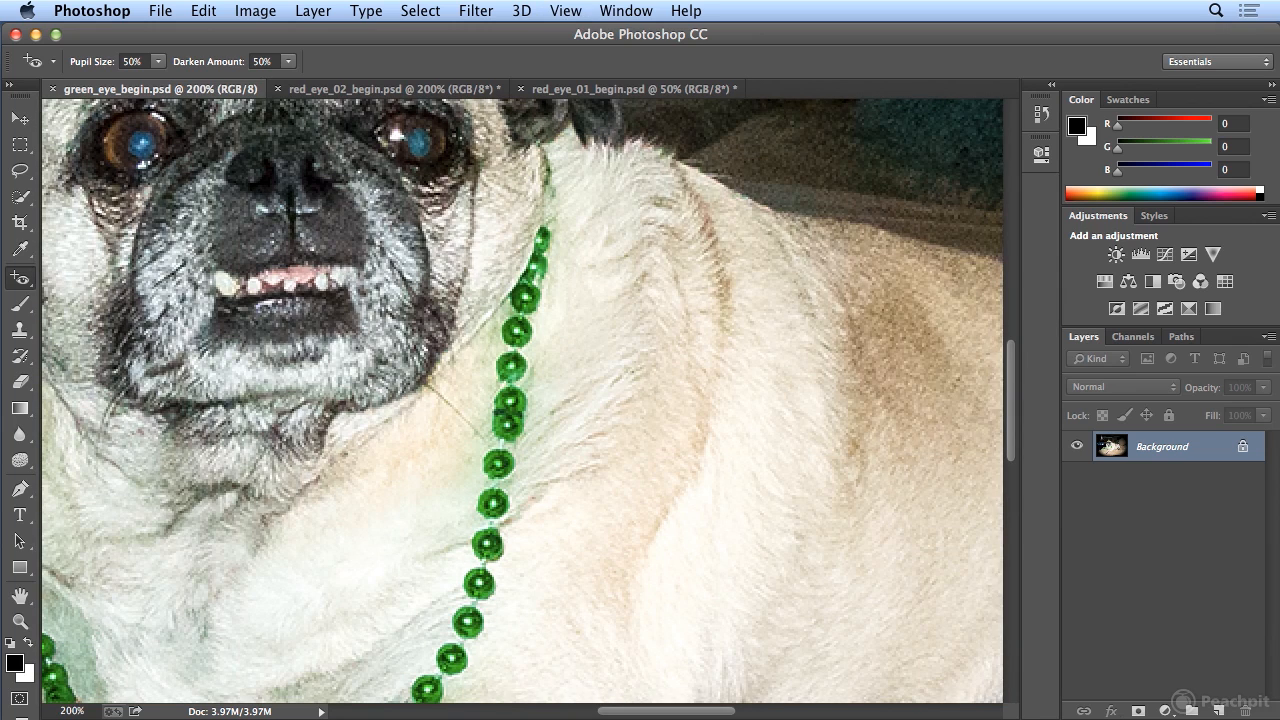
{"action": "scroll", "coordinate": [700, 640], "scroll_direction": "left", "scroll_amount": 5}
{"action": "scroll", "coordinate": [680, 614], "scroll_direction": "up", "scroll_amount": 5}
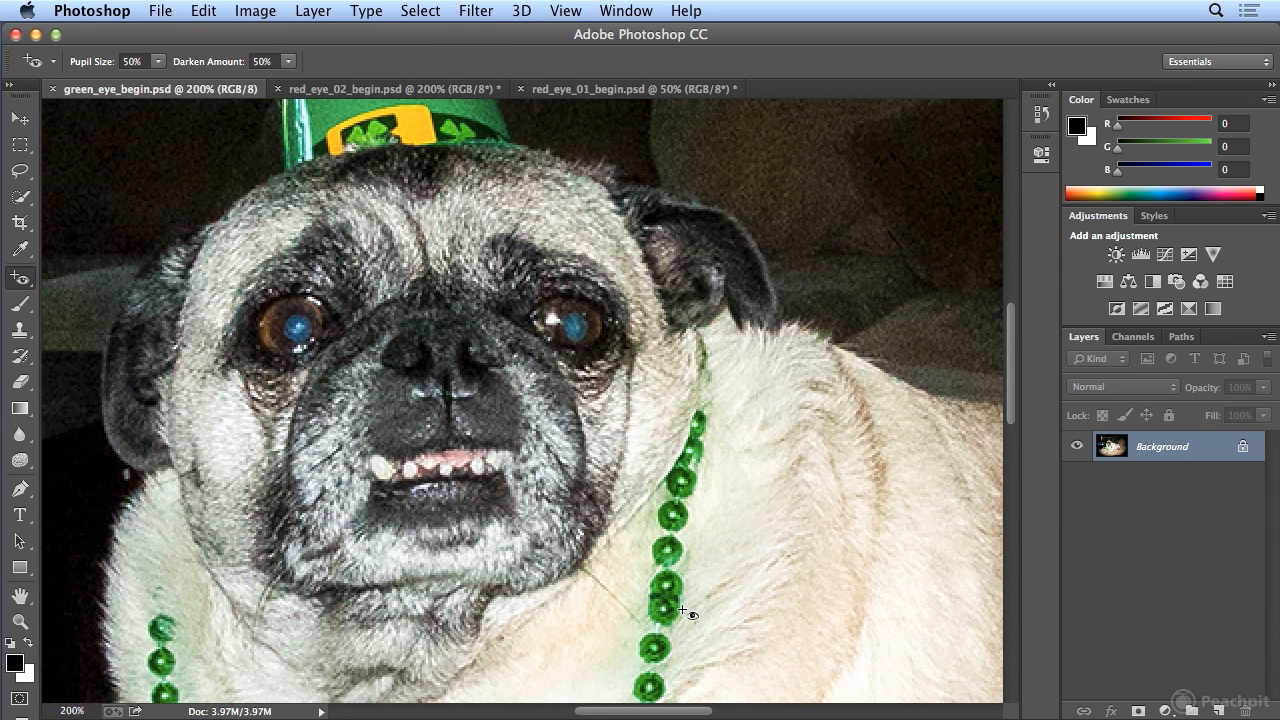
{"action": "left_click", "coordinate": [577, 326]}
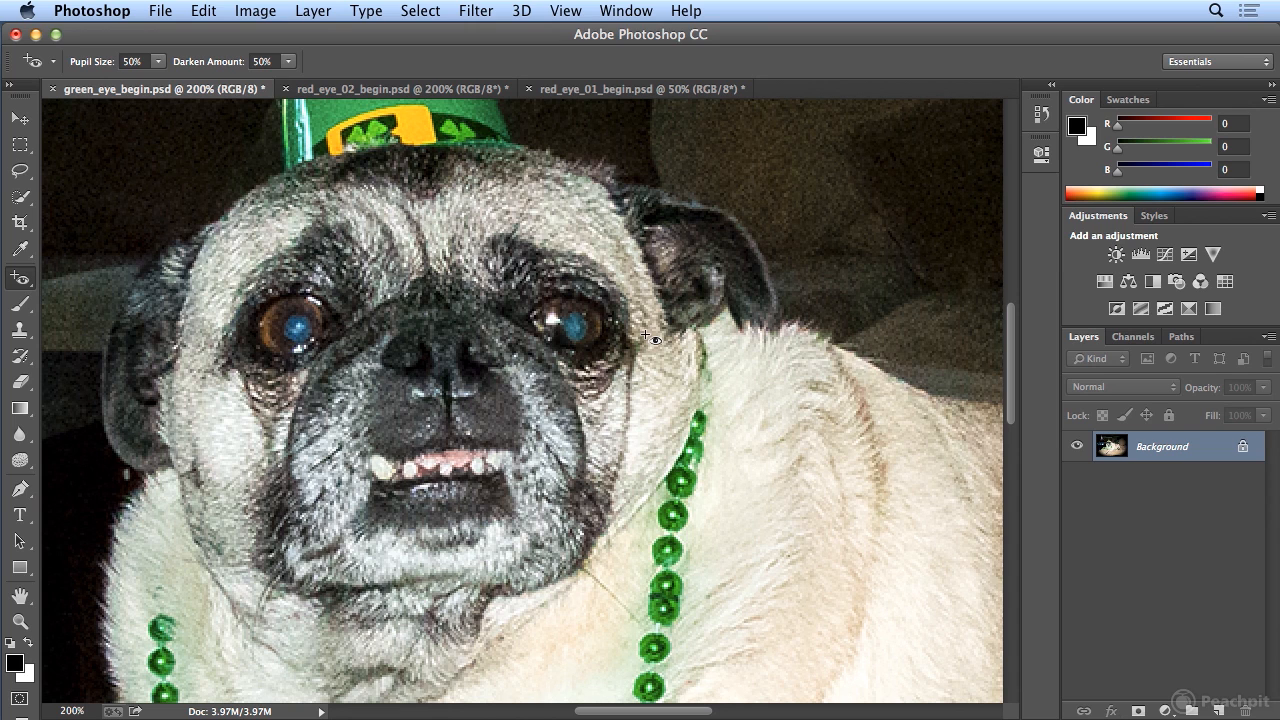
{"action": "key", "text": "cmd+z"}
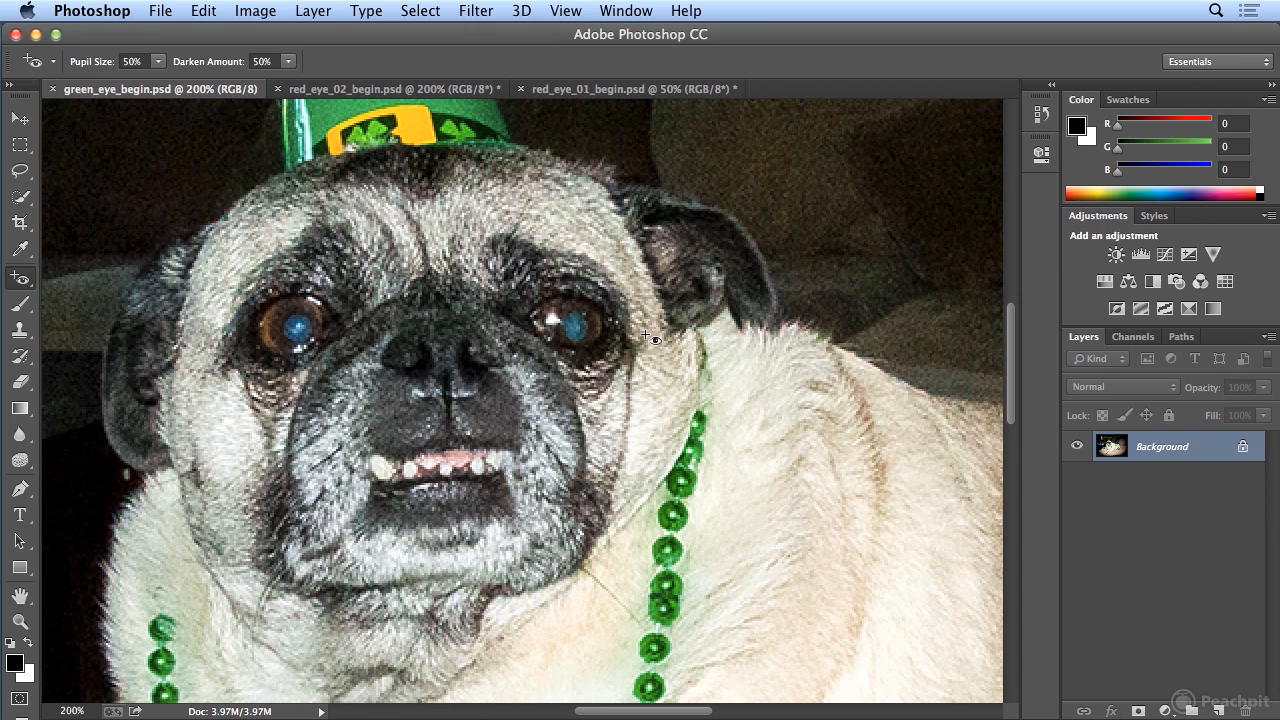
Step: Make a first Sponge tool stroke over the blue glow in one of the dog's eyes and set the brush size to 17 px
{"action": "left_click", "coordinate": [27, 463]}
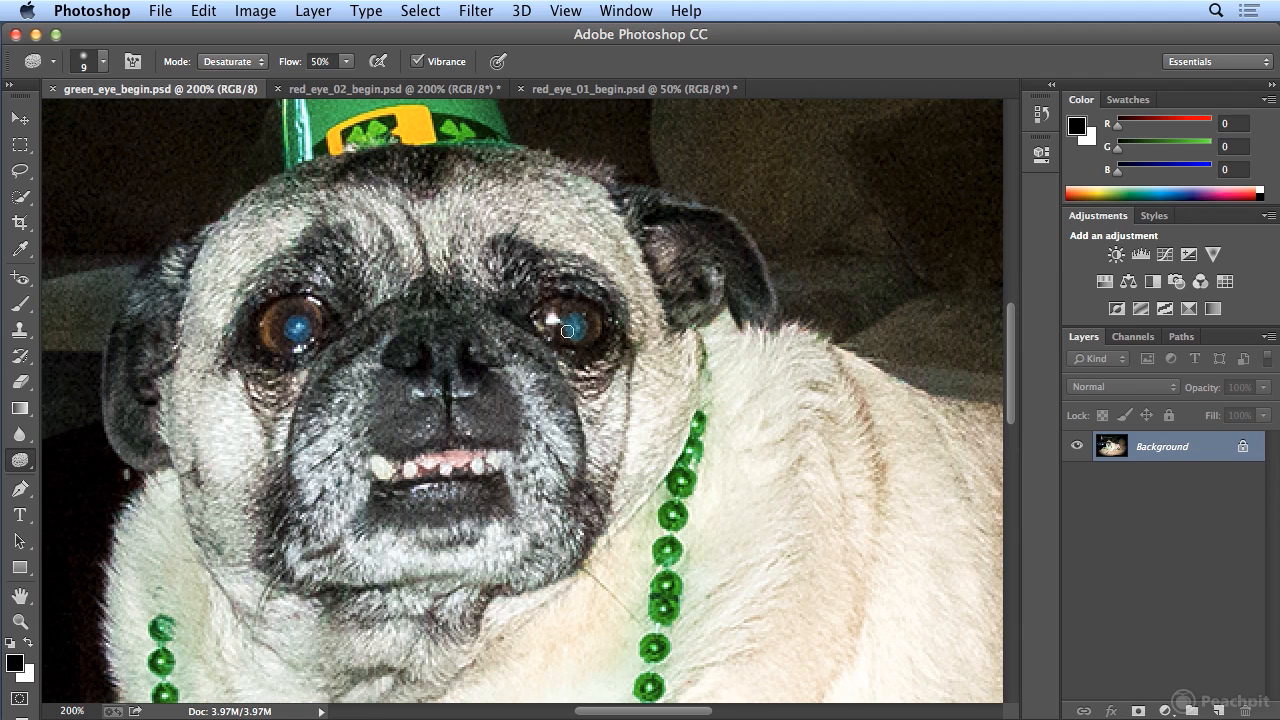
{"action": "left_click_drag", "start_coordinate": [575, 336], "coordinate": [574, 318]}
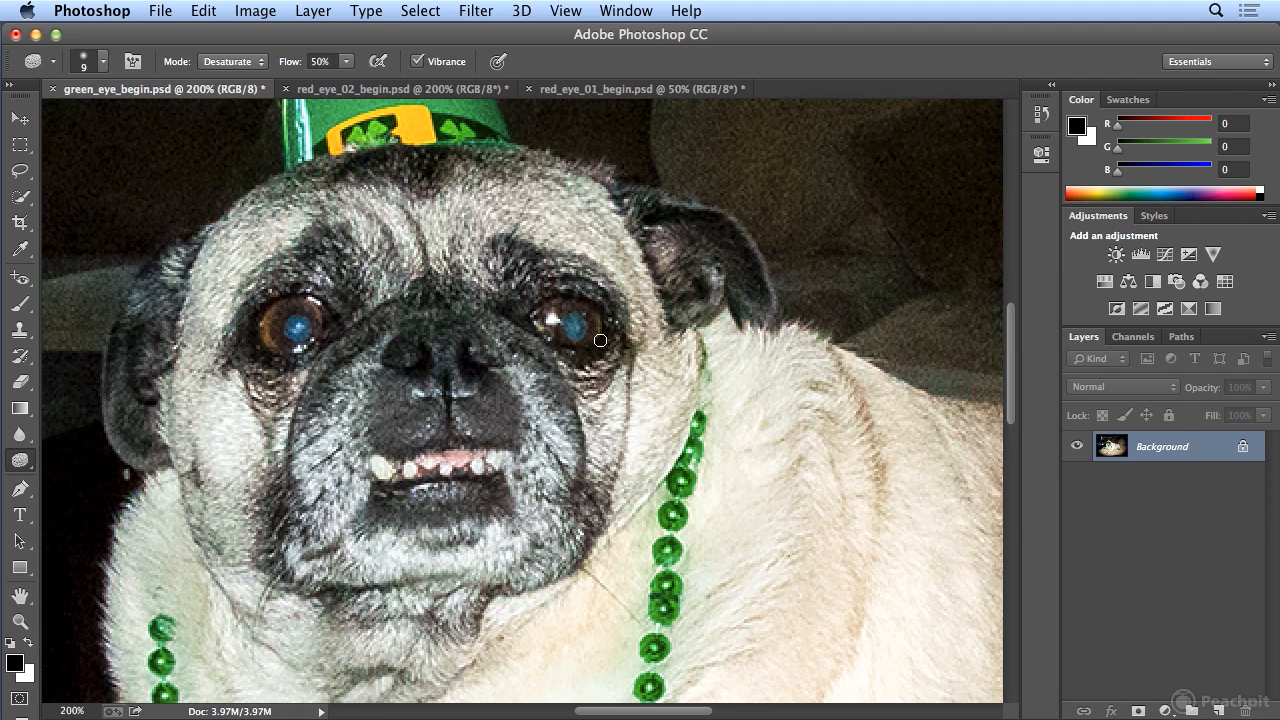
{"action": "key", "text": "bracketright"}
{"action": "key", "text": "bracketright"}
{"action": "key", "text": "bracketright"}
{"action": "left_click", "coordinate": [103, 62]}
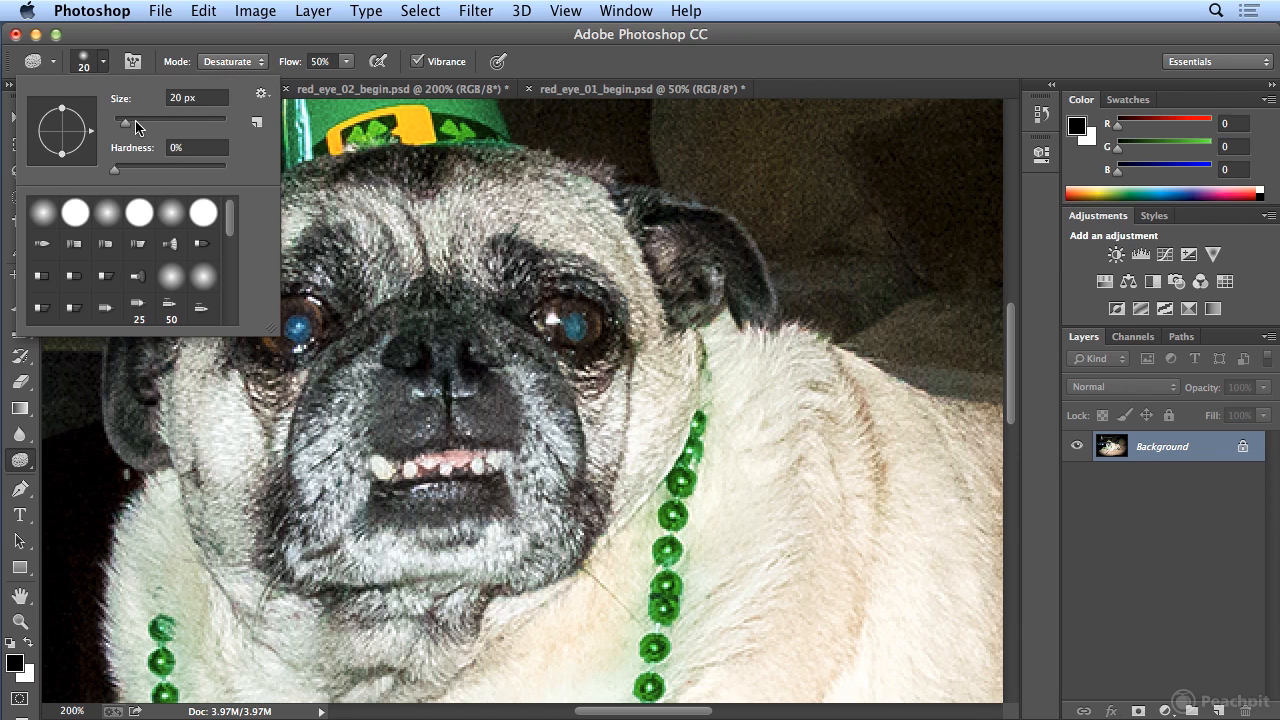
{"action": "left_click_drag", "start_coordinate": [125, 122], "coordinate": [122, 122]}
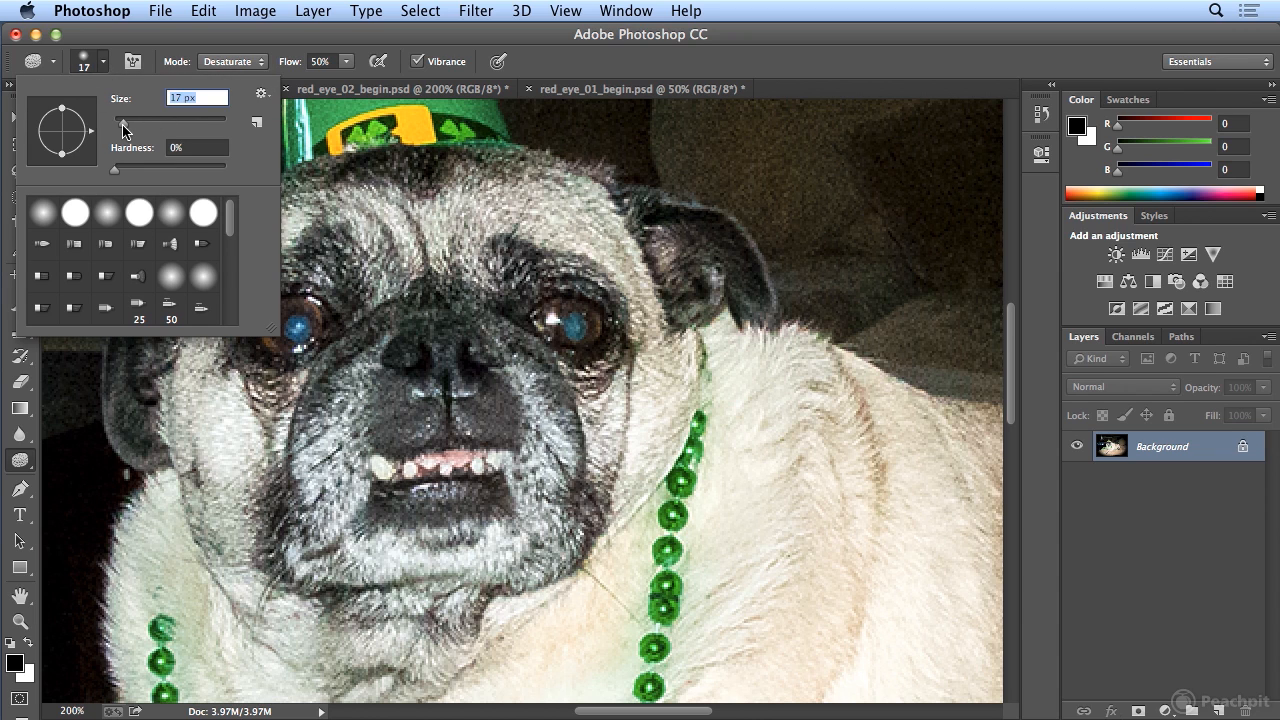
Step: Desaturate the blue reflections in both of the dog's pupils with the Sponge tool
{"action": "left_click", "coordinate": [576, 328]}
{"action": "mouse_move", "coordinate": [576, 328]}
{"action": "left_mouse_down"}
{"action": "mouse_move", "coordinate": [577, 316]}
{"action": "mouse_move", "coordinate": [581, 328]}
{"action": "left_mouse_up"}
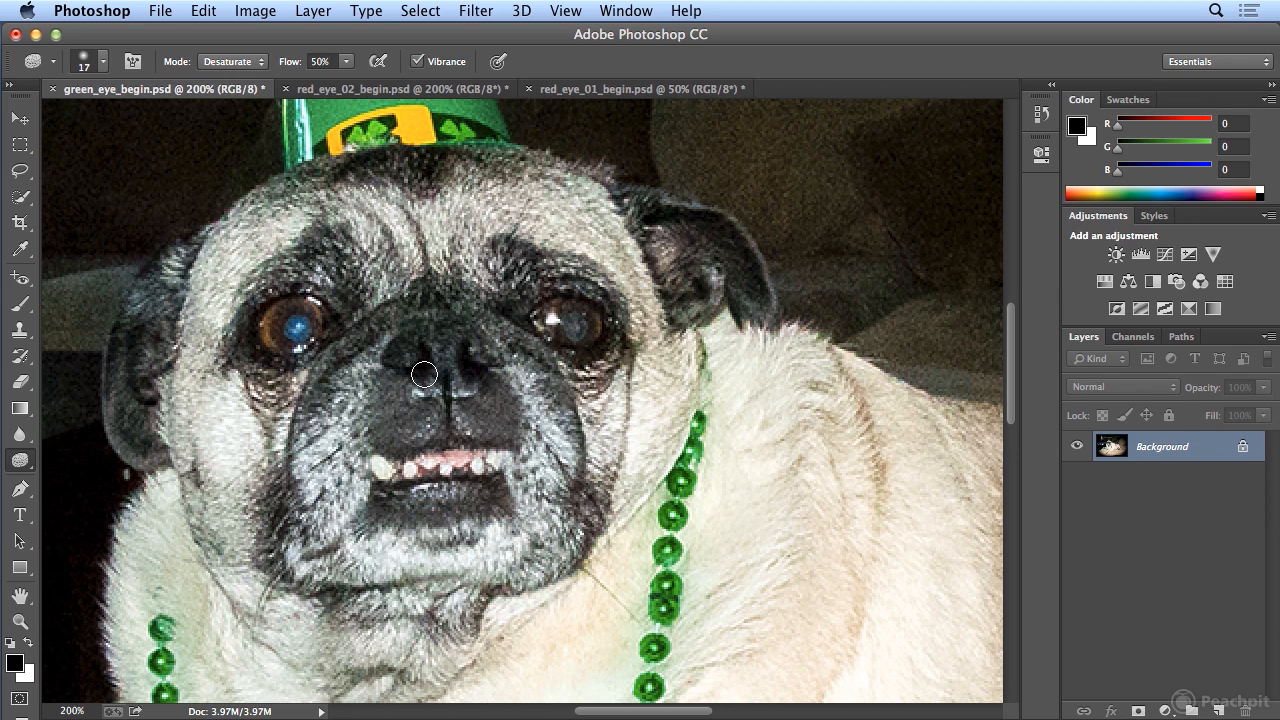
{"action": "left_click_drag", "start_coordinate": [296, 337], "coordinate": [294, 323]}
{"action": "key", "text": "super+minus"}
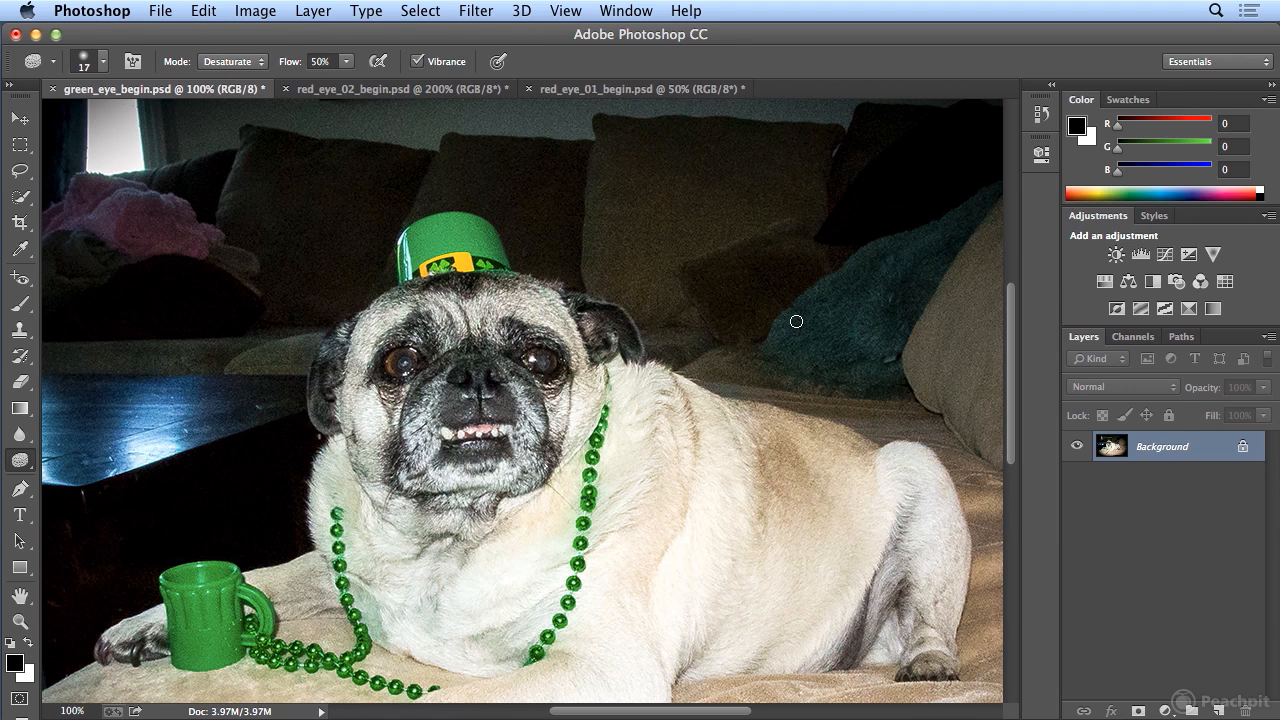
Step: Set up the Brush tool with white as the foreground color and the 26-pixel star brush preset
{"action": "left_click", "coordinate": [17, 306]}
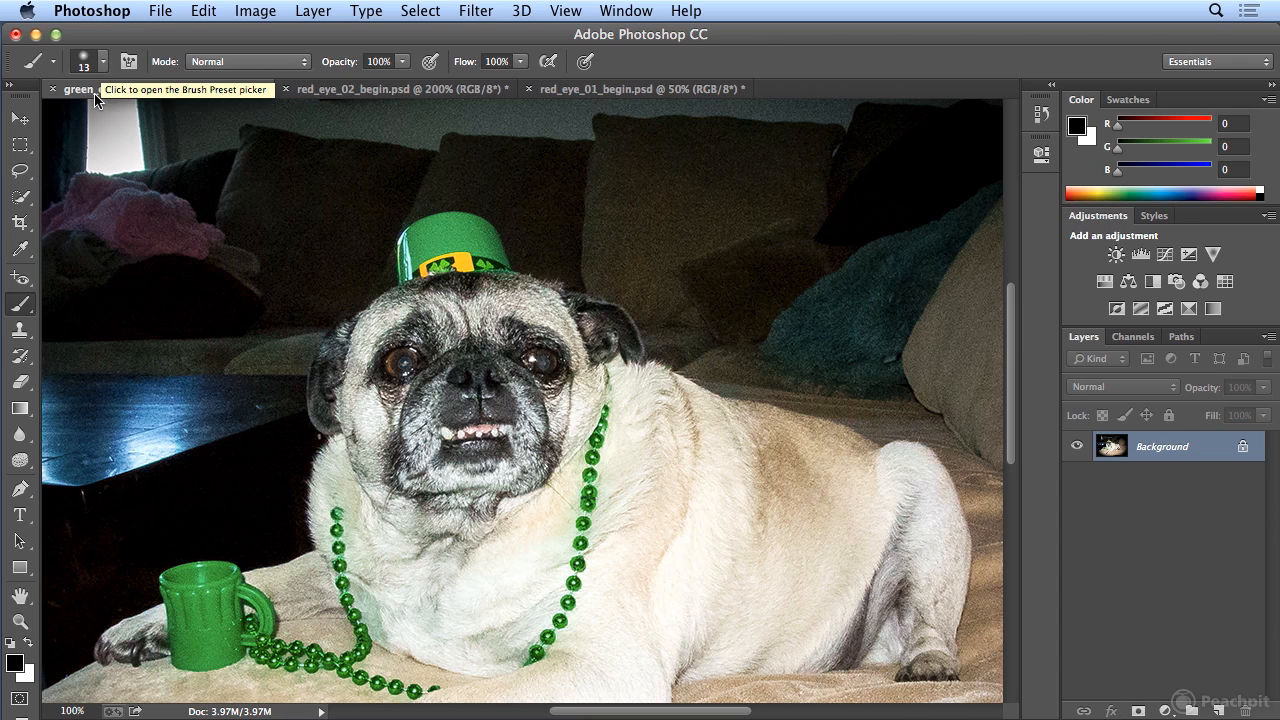
{"action": "left_click", "coordinate": [31, 648]}
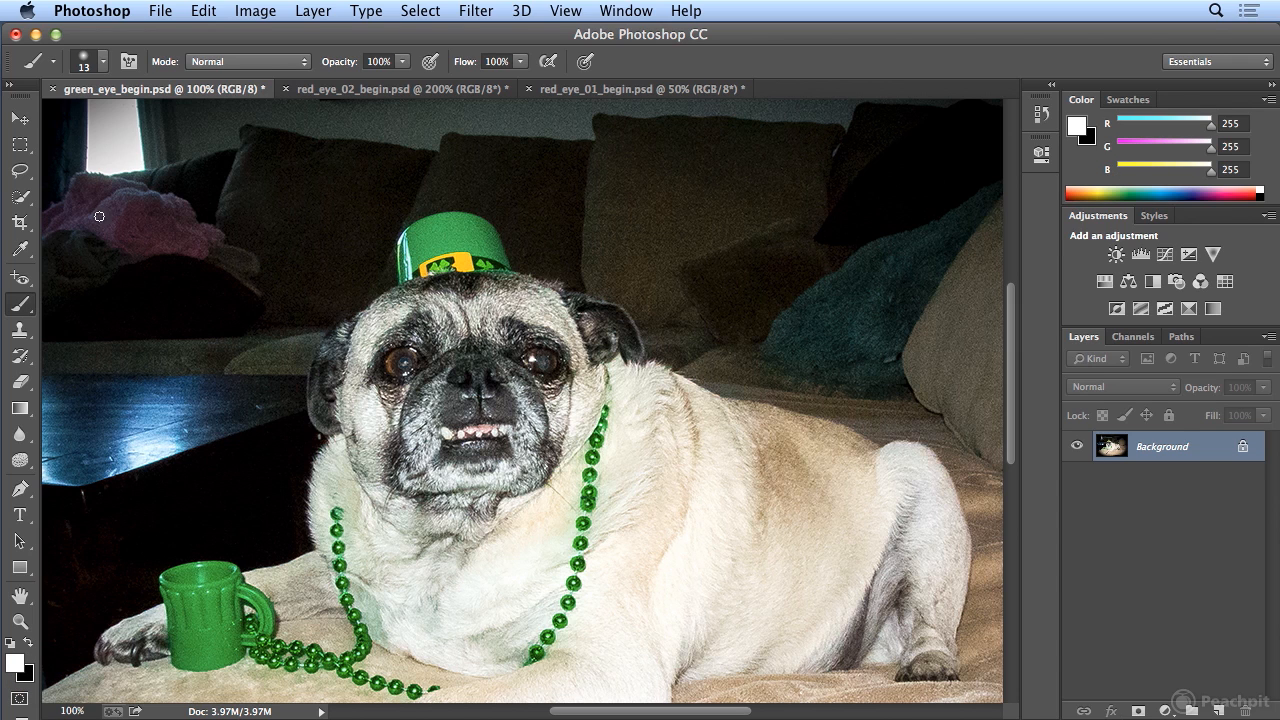
{"action": "left_click", "coordinate": [102, 62]}
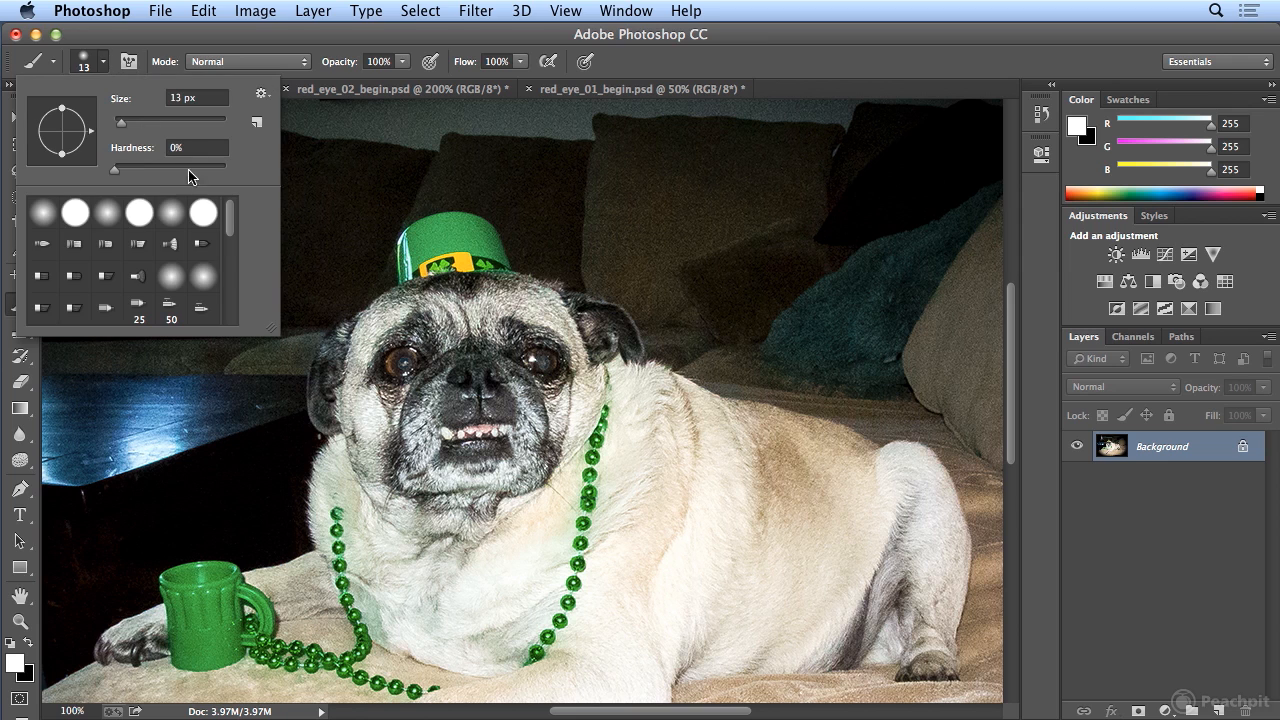
{"action": "left_click_drag", "start_coordinate": [230, 222], "coordinate": [240, 294]}
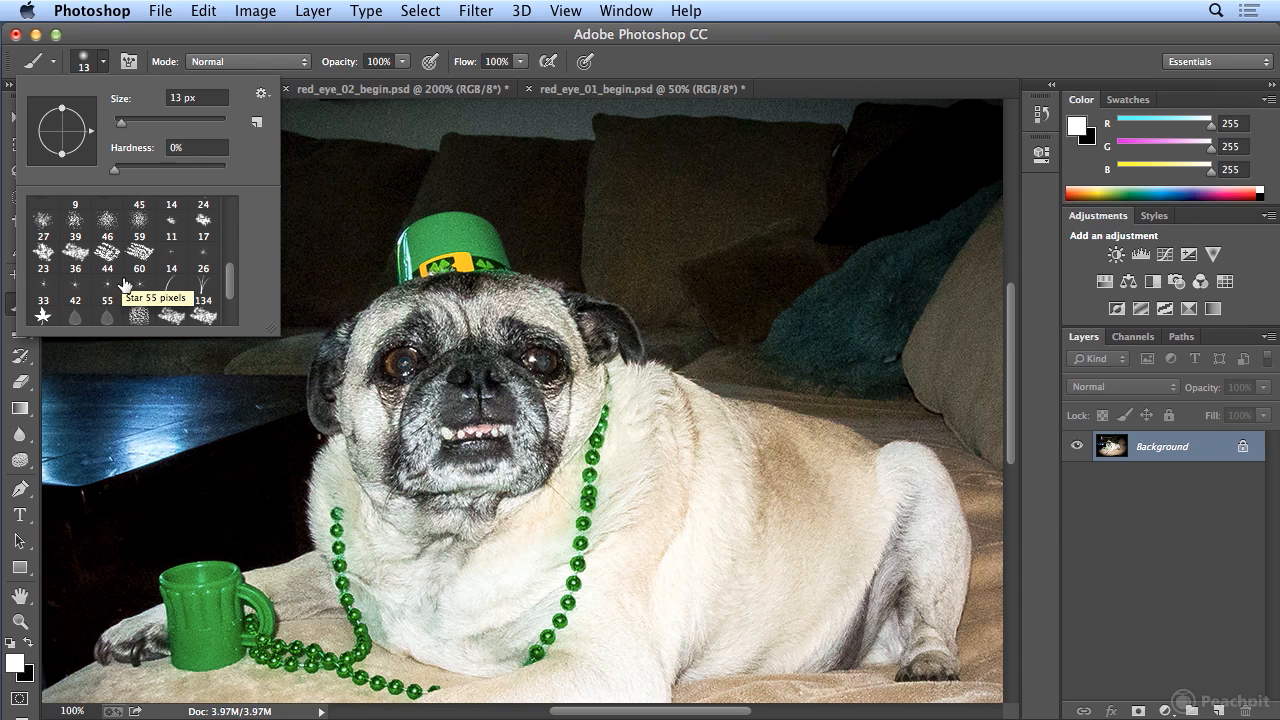
{"action": "left_click", "coordinate": [171, 262]}
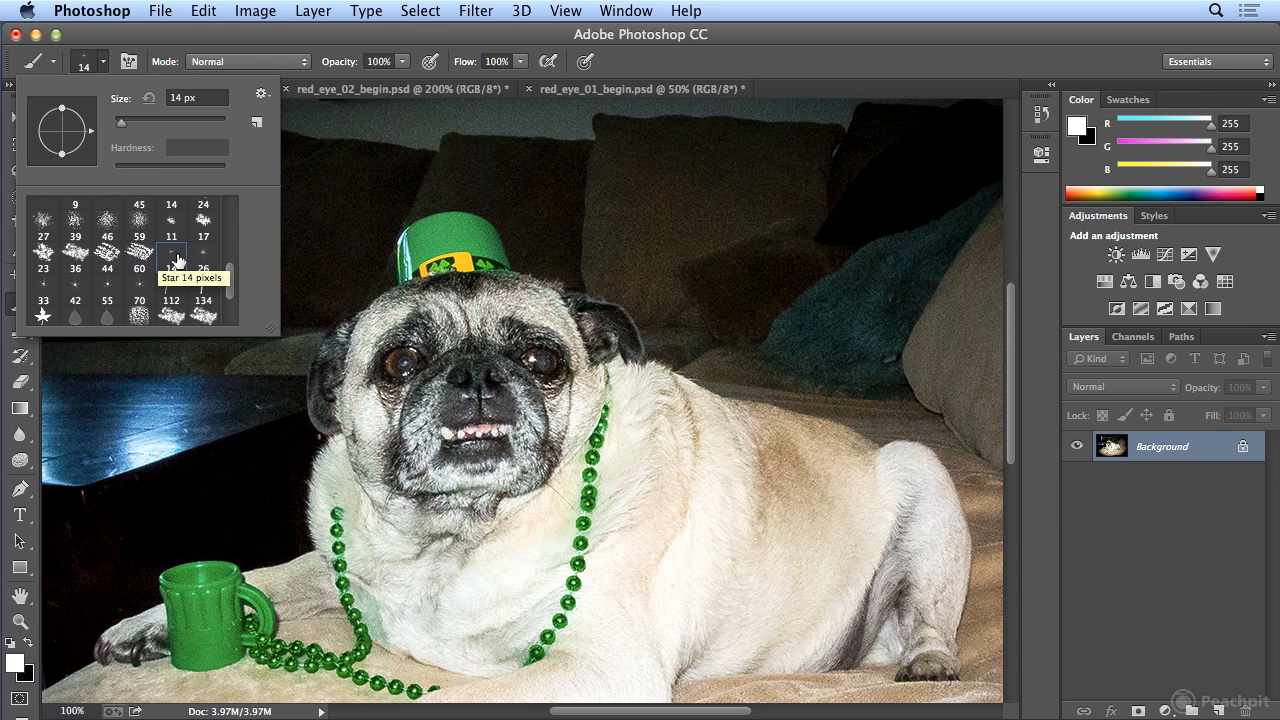
{"action": "left_click", "coordinate": [203, 264]}
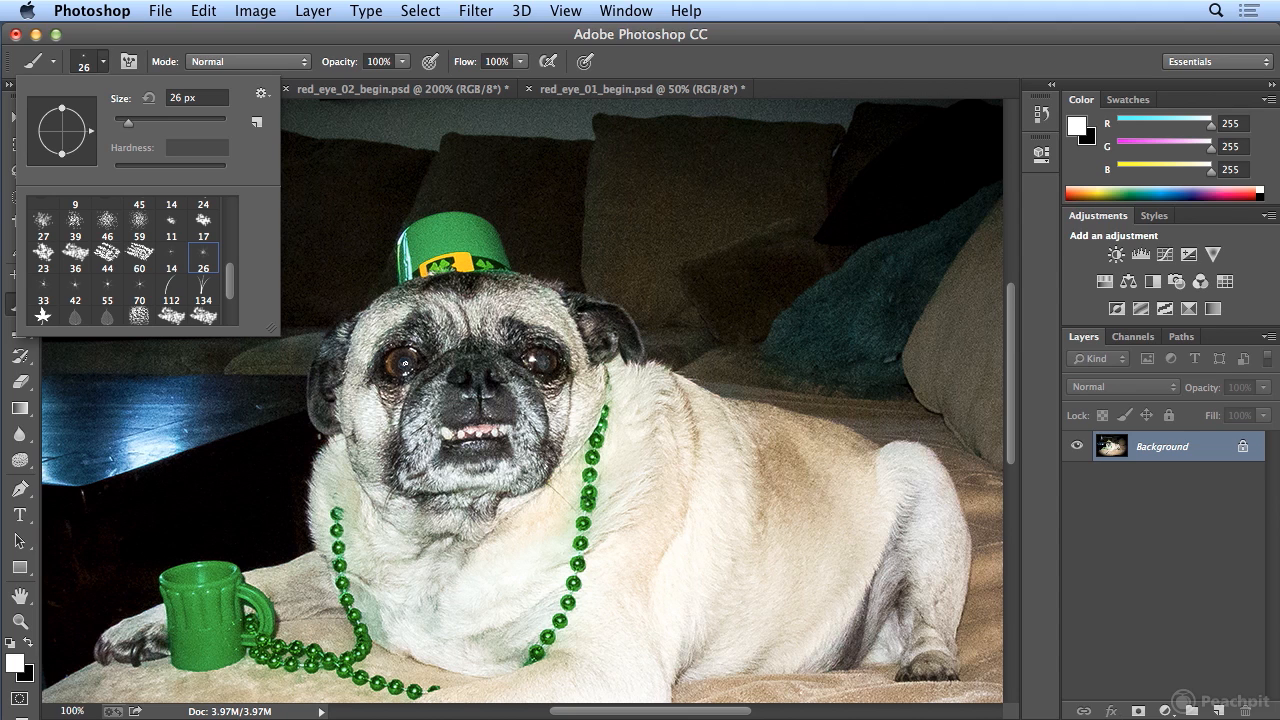
Step: Paint small white star highlights in the dog's eyes
{"action": "left_click", "coordinate": [405, 363]}
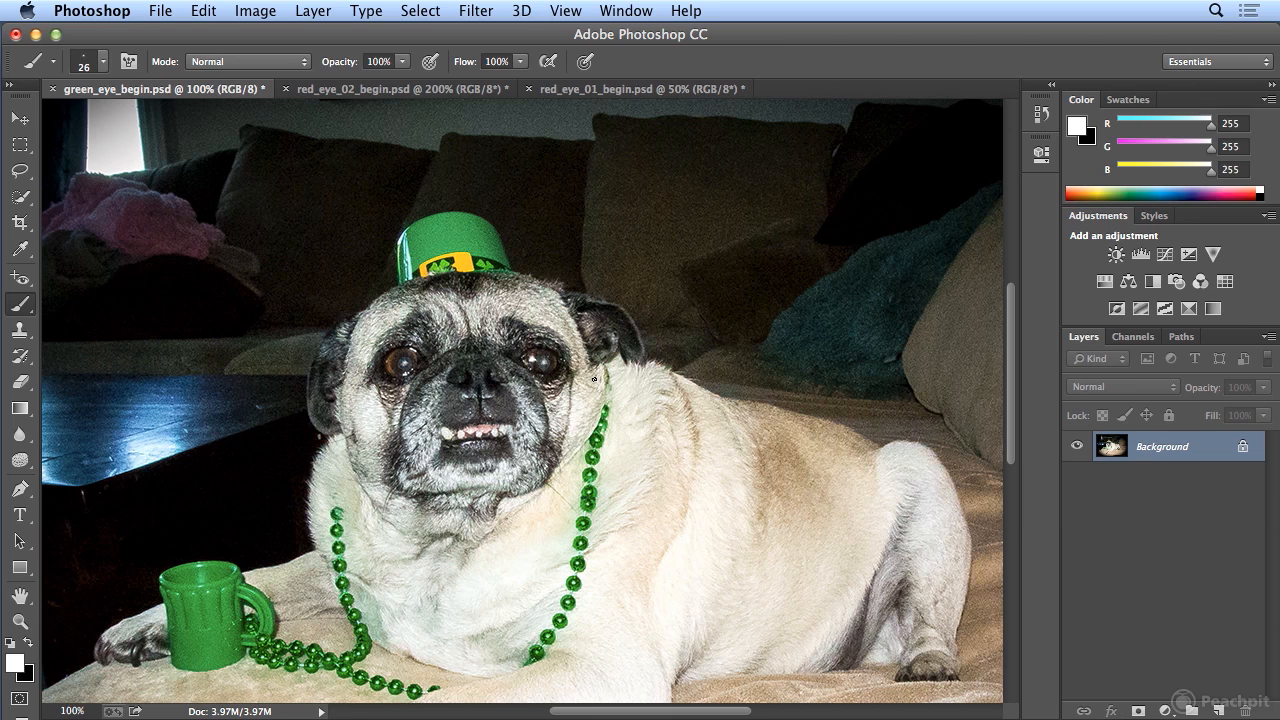
{"action": "key", "text": "super+minus"}
{"action": "key", "text": "super+minus"}
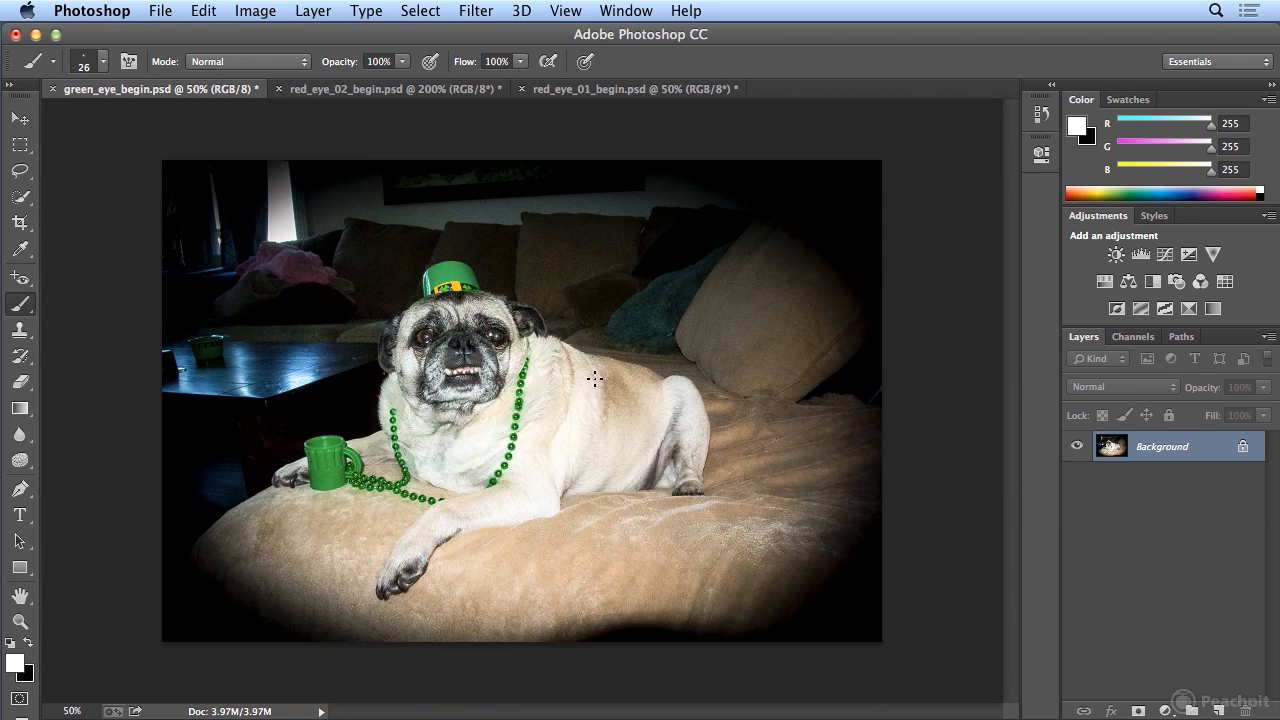
Step: Compare the dog's eyes before and after the brush highlights using the history states
{"action": "left_click", "coordinate": [1043, 113]}
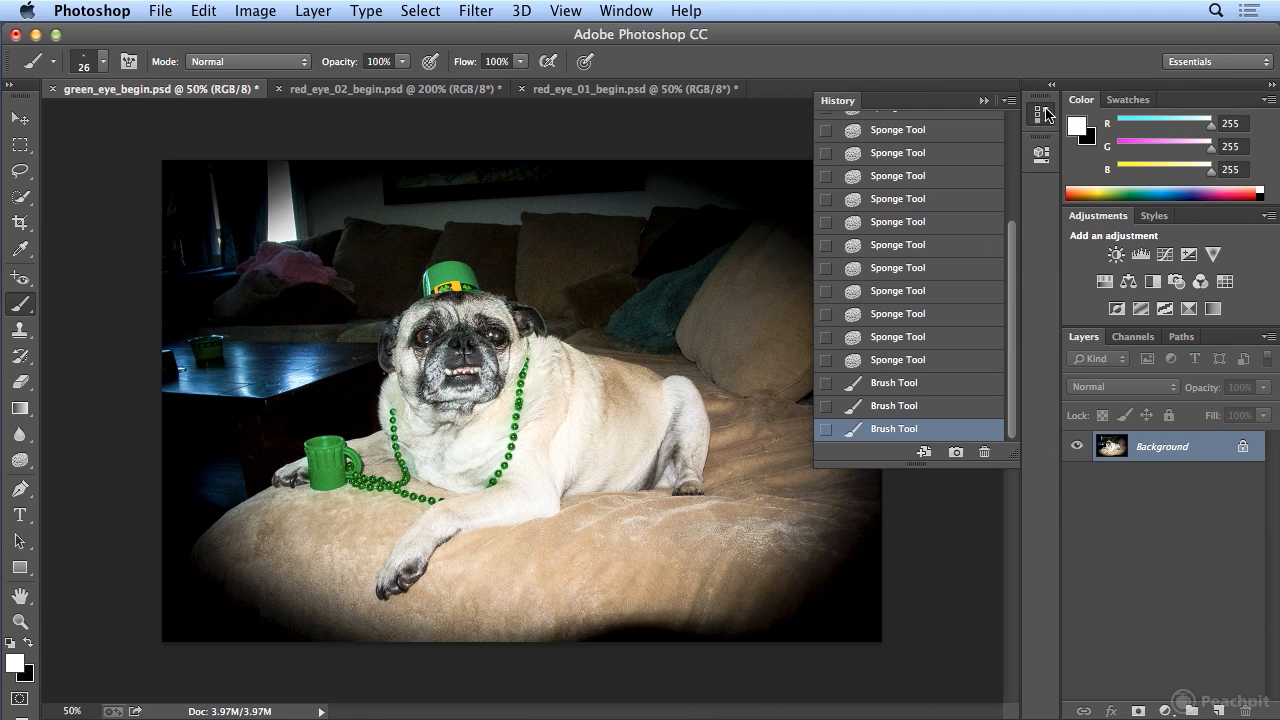
{"action": "left_click", "coordinate": [918, 362]}
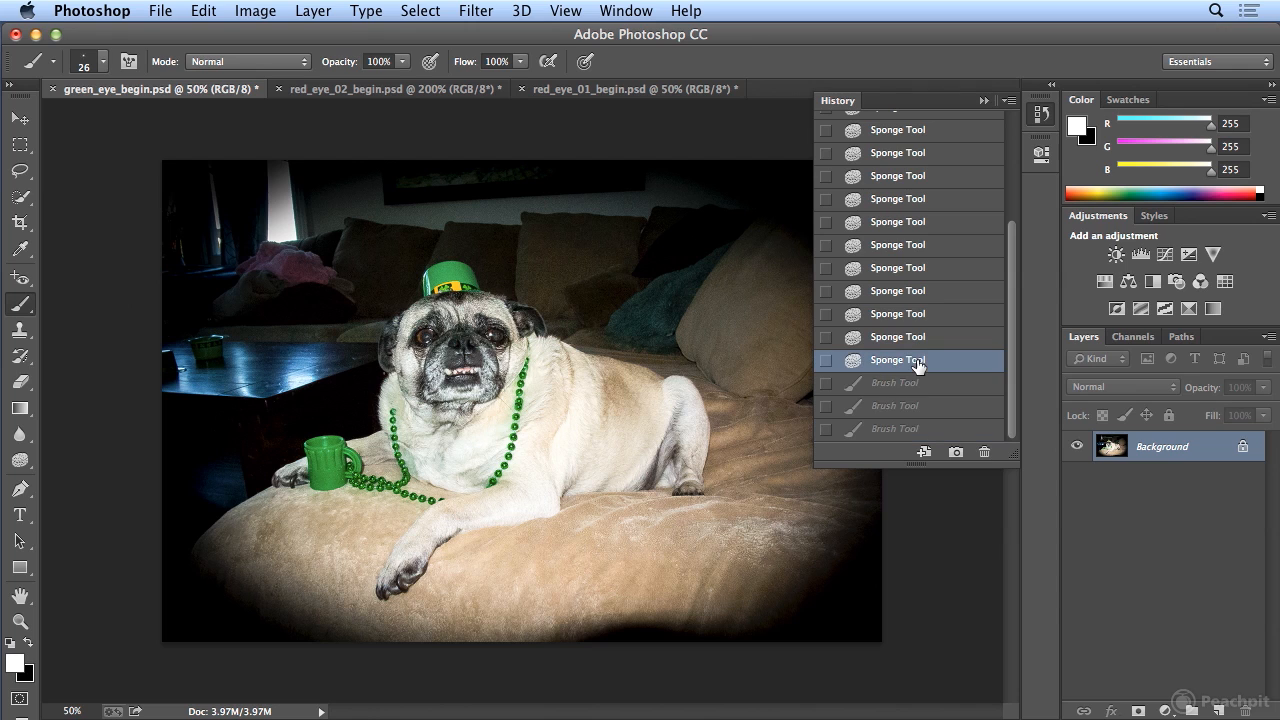
{"action": "left_click", "coordinate": [899, 432]}
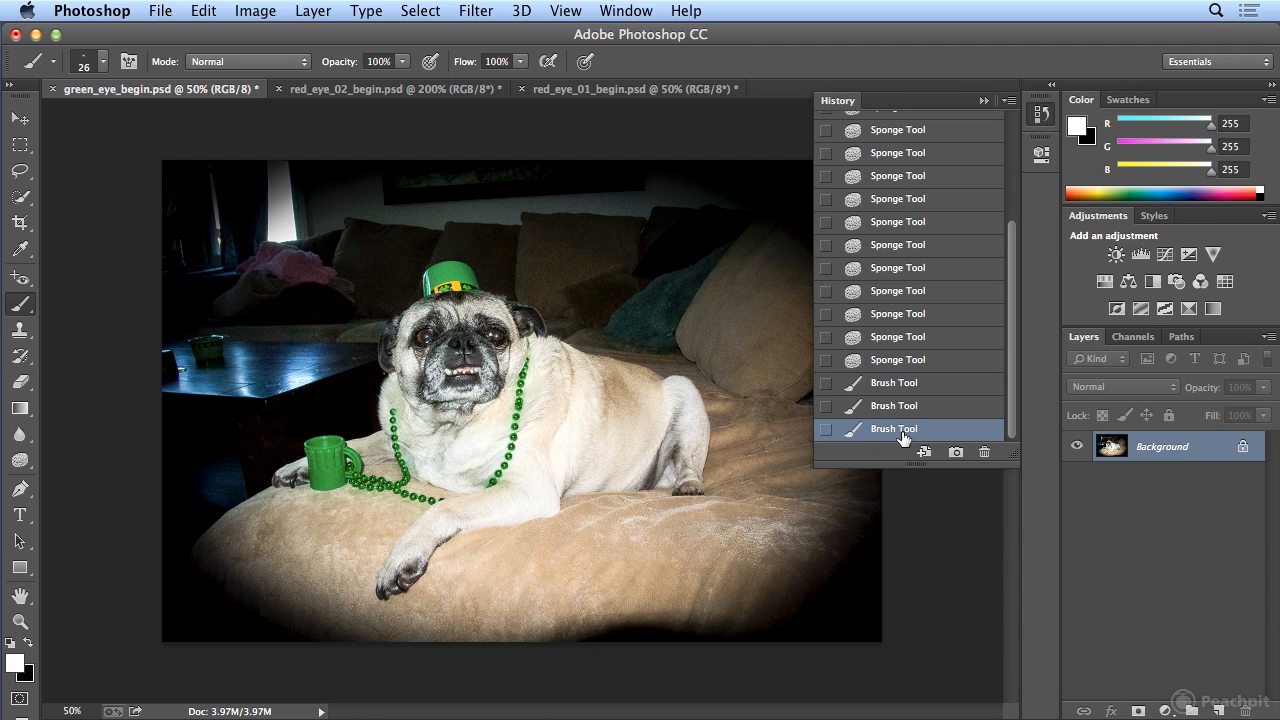
Step: Set up the Burn tool with an exposure of 20% and the Shadows range
{"action": "mouse_move", "coordinate": [19, 460]}
{"action": "left_mouse_down"}
{"action": "mouse_move", "coordinate": [66, 466]}
{"action": "mouse_move", "coordinate": [66, 480]}
{"action": "left_mouse_up"}
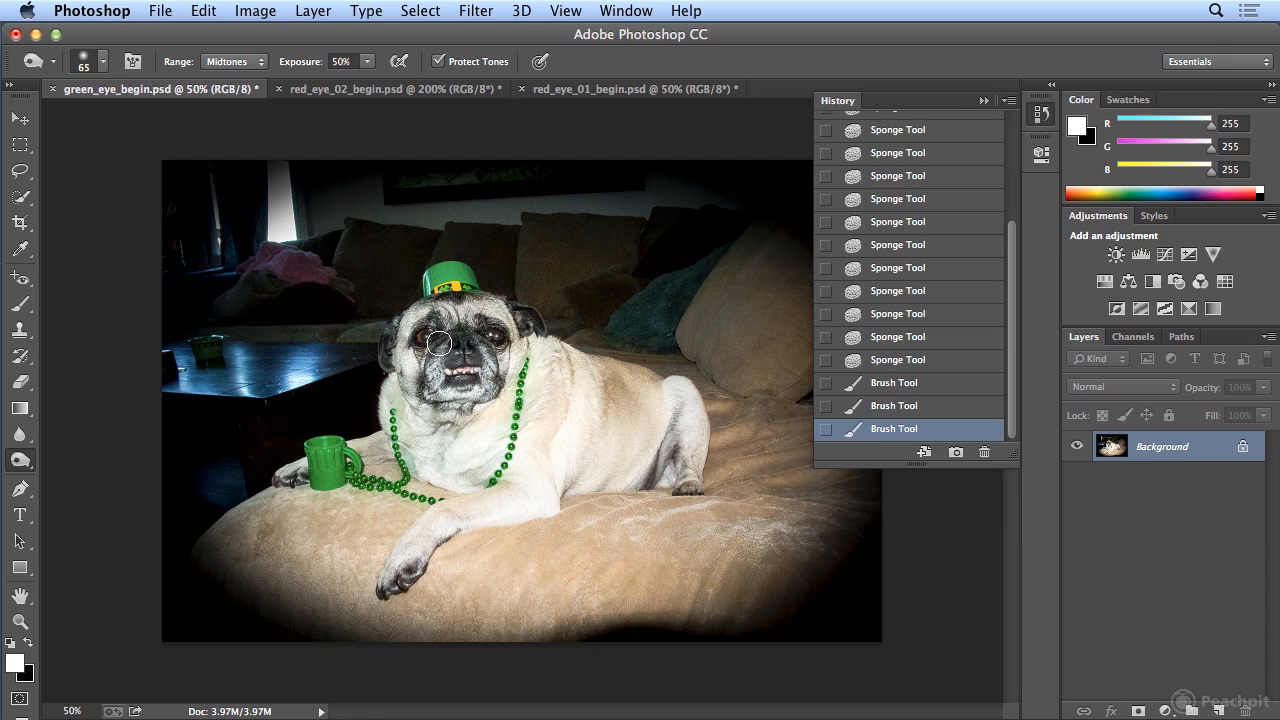
{"action": "left_click", "coordinate": [367, 61]}
{"action": "left_click_drag", "start_coordinate": [366, 80], "coordinate": [341, 91]}
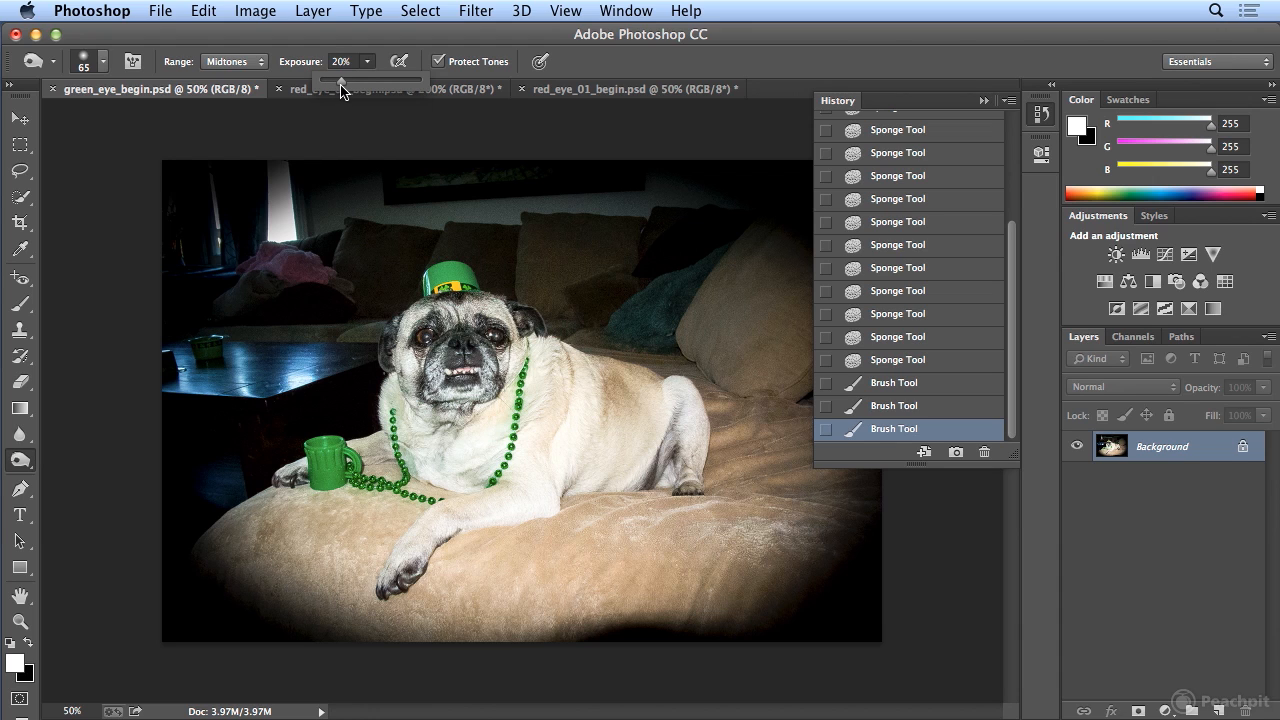
{"action": "left_click", "coordinate": [256, 61]}
{"action": "left_click", "coordinate": [256, 55]}
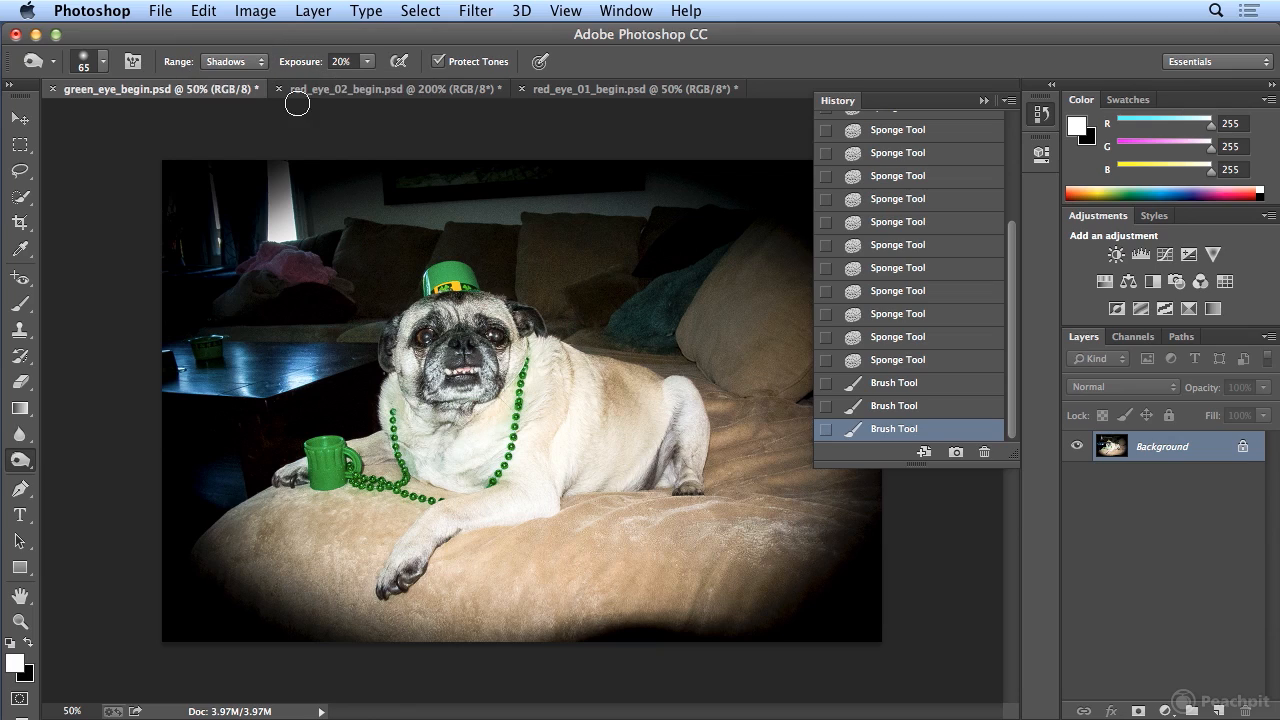
Step: Darken the pupil of the dog's eye nearer the bead necklace with repeated Burn dabs from a 20-pixel brush
{"action": "key", "text": "super+plus"}
{"action": "key", "text": "super+plus"}
{"action": "key", "text": "super+plus"}
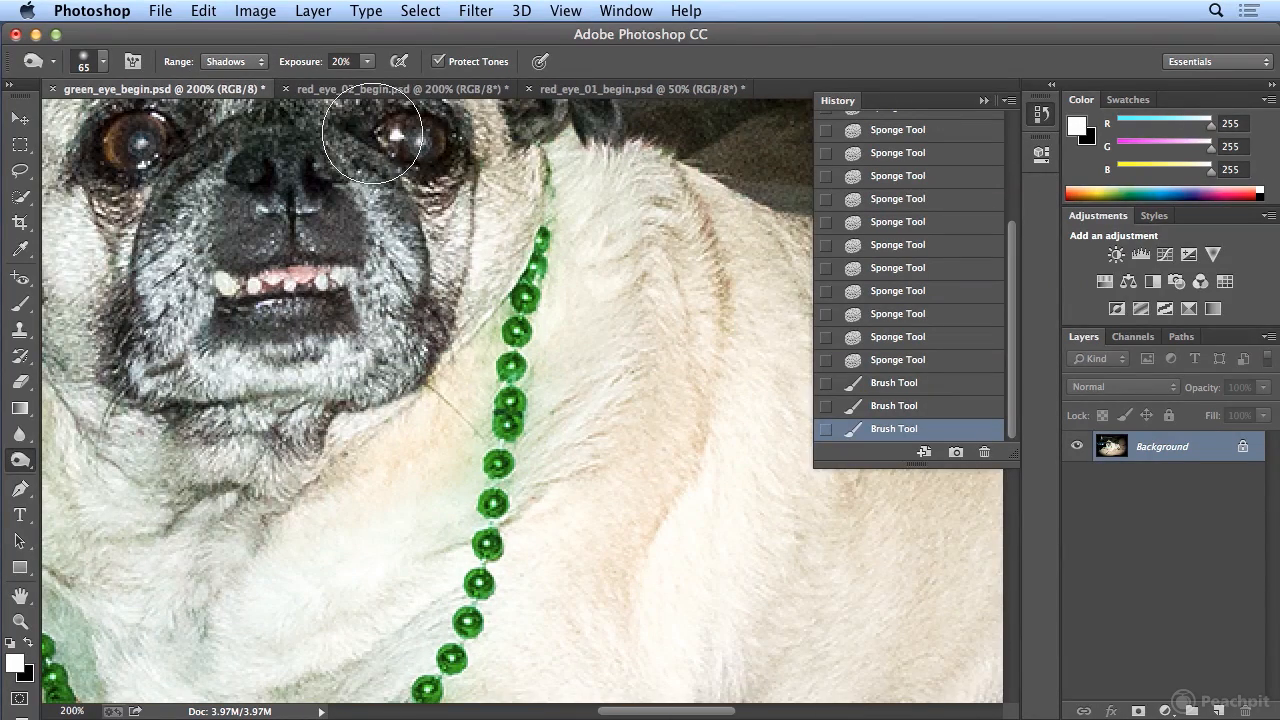
{"action": "key", "text": "bracketleft"}
{"action": "key", "text": "bracketleft"}
{"action": "key", "text": "bracketleft"}
{"action": "key", "text": "bracketleft"}
{"action": "key", "text": "bracketleft"}
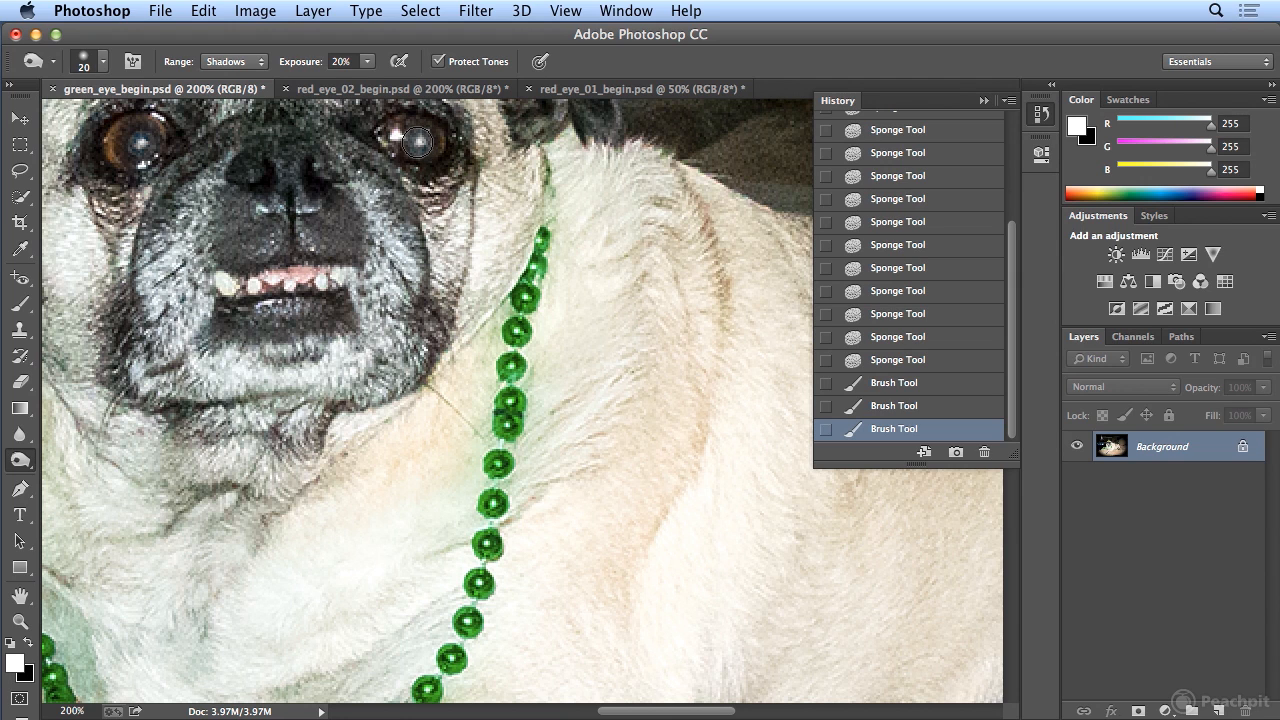
{"action": "left_click", "coordinate": [418, 143]}
{"action": "left_click", "coordinate": [418, 144]}
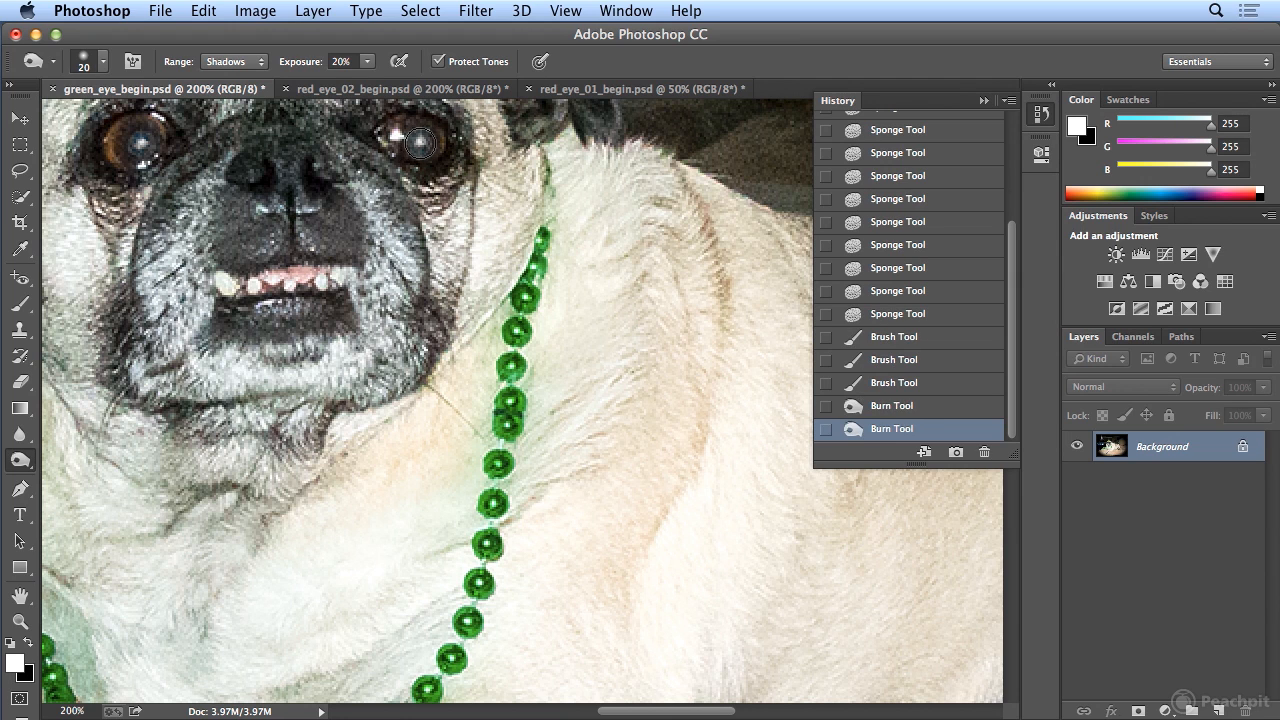
{"action": "left_click", "coordinate": [418, 144]}
{"action": "left_click", "coordinate": [418, 145]}
{"action": "left_click", "coordinate": [418, 145]}
{"action": "left_click", "coordinate": [419, 146]}
{"action": "left_click", "coordinate": [419, 146]}
{"action": "left_click", "coordinate": [419, 146]}
{"action": "left_click", "coordinate": [419, 146]}
{"action": "left_click", "coordinate": [418, 145]}
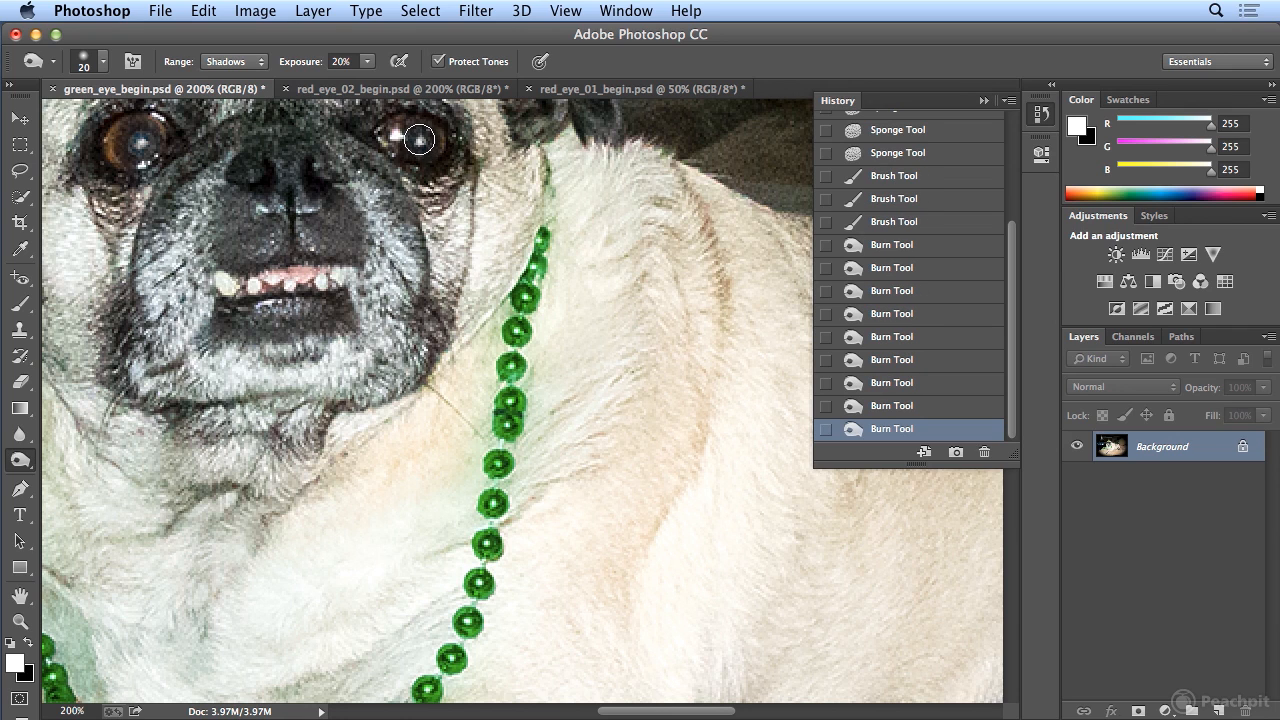
{"action": "left_click", "coordinate": [418, 145]}
{"action": "left_click", "coordinate": [416, 144]}
Step: Darken the pupil of the dog's other eye with several Burn dabs
{"action": "left_click", "coordinate": [143, 143]}
{"action": "left_click", "coordinate": [142, 144]}
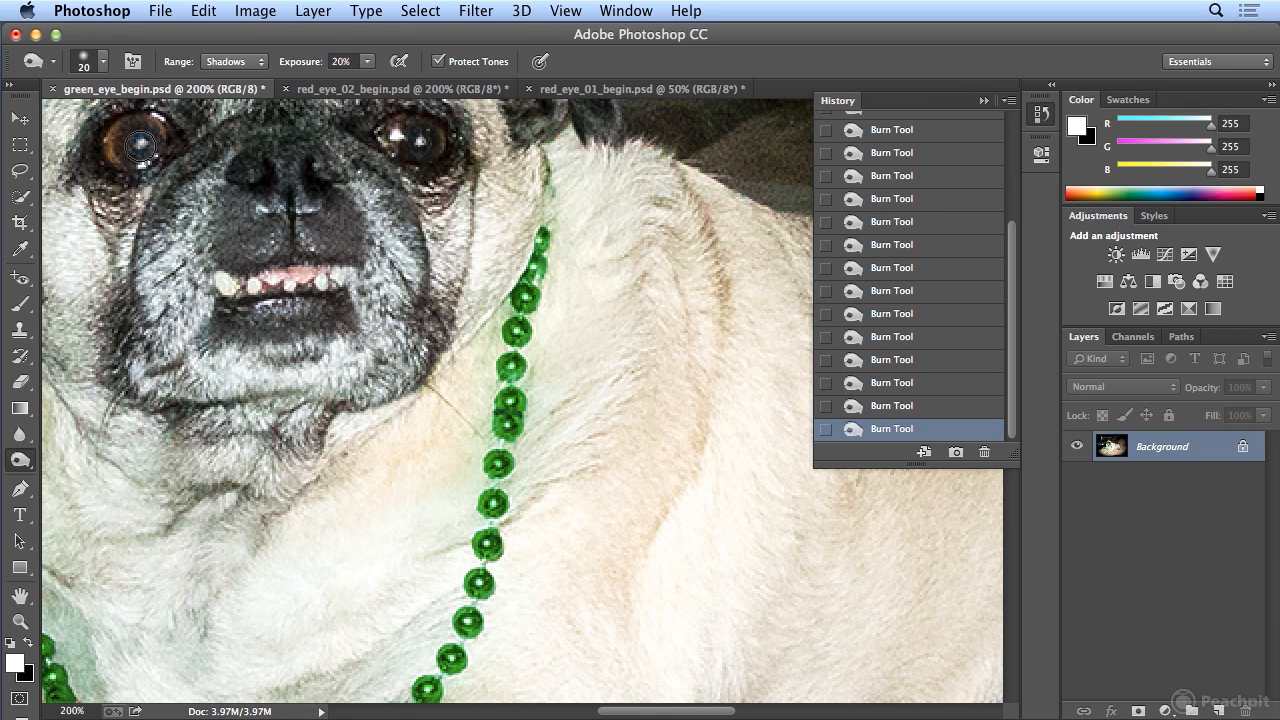
{"action": "left_click", "coordinate": [141, 142]}
{"action": "left_click", "coordinate": [135, 145]}
{"action": "left_click", "coordinate": [147, 149]}
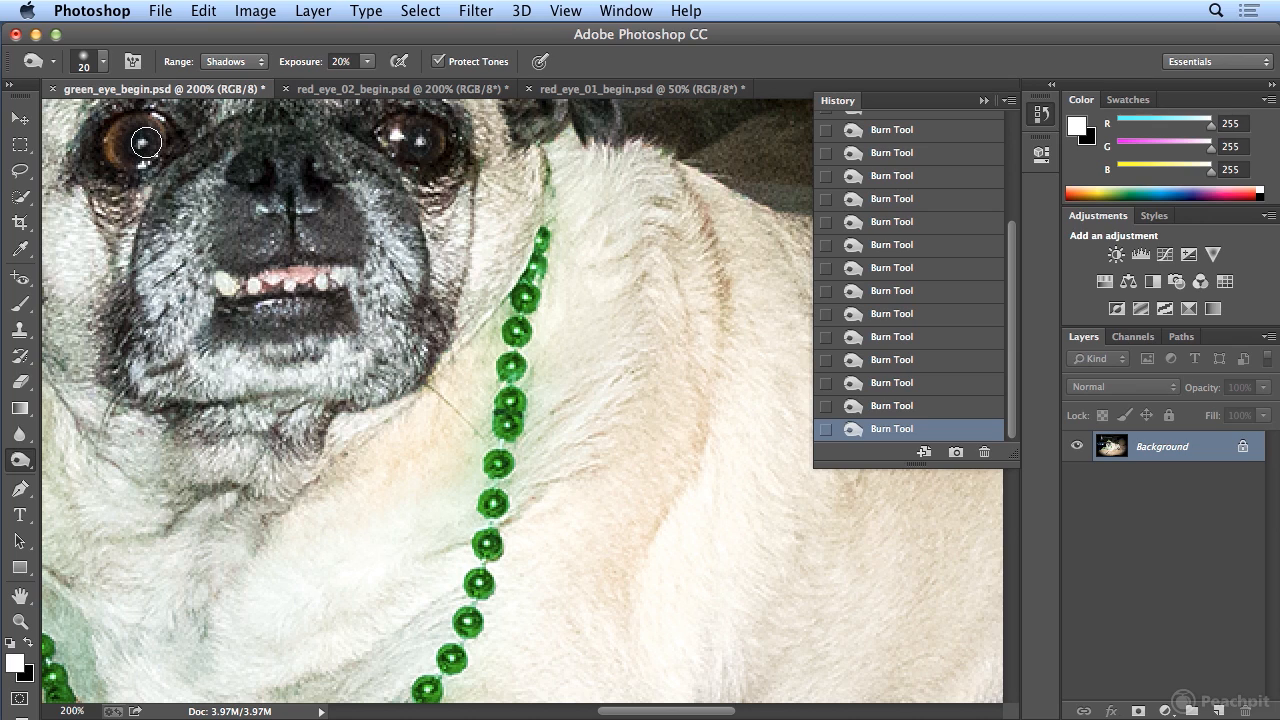
Step: Compare the retouched dog photo with its original snapshot and the earliest listed Burn state, ending on the latest state
{"action": "key", "text": "super+minus"}
{"action": "key", "text": "super+minus"}
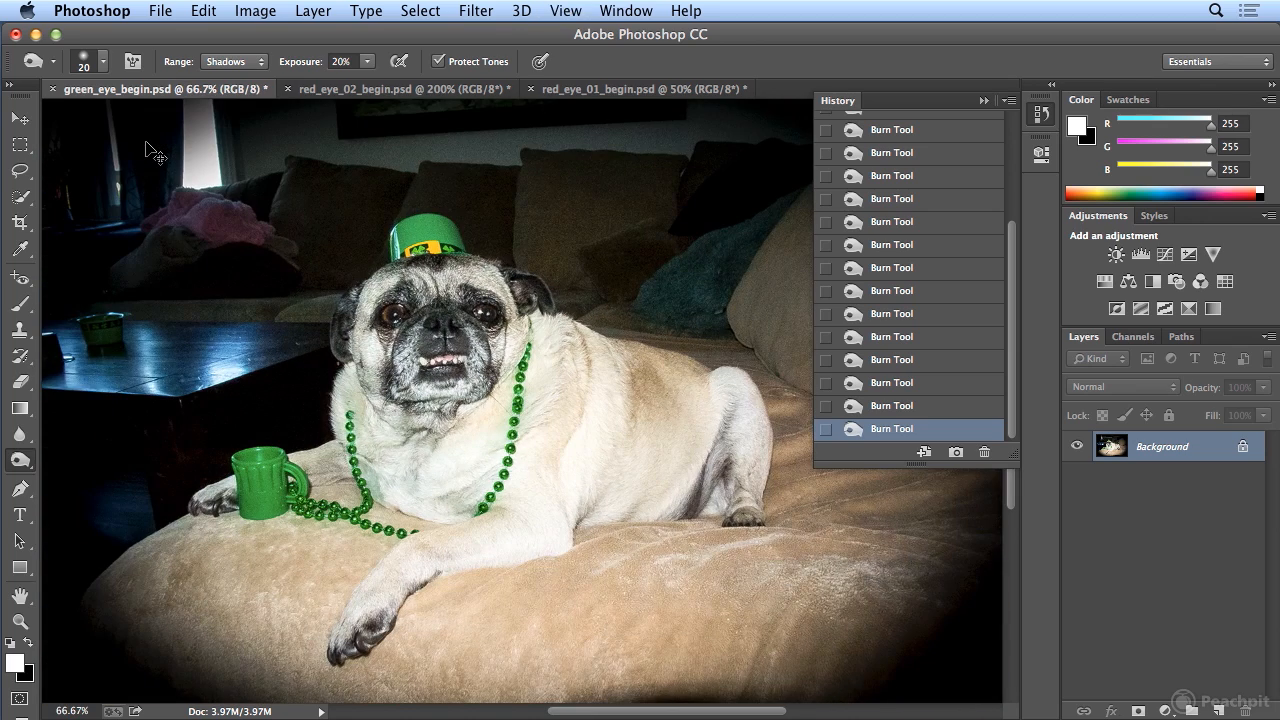
{"action": "mouse_move", "coordinate": [1019, 473]}
{"action": "left_mouse_down"}
{"action": "mouse_move", "coordinate": [1019, 645]}
{"action": "mouse_move", "coordinate": [1016, 632]}
{"action": "left_mouse_up"}
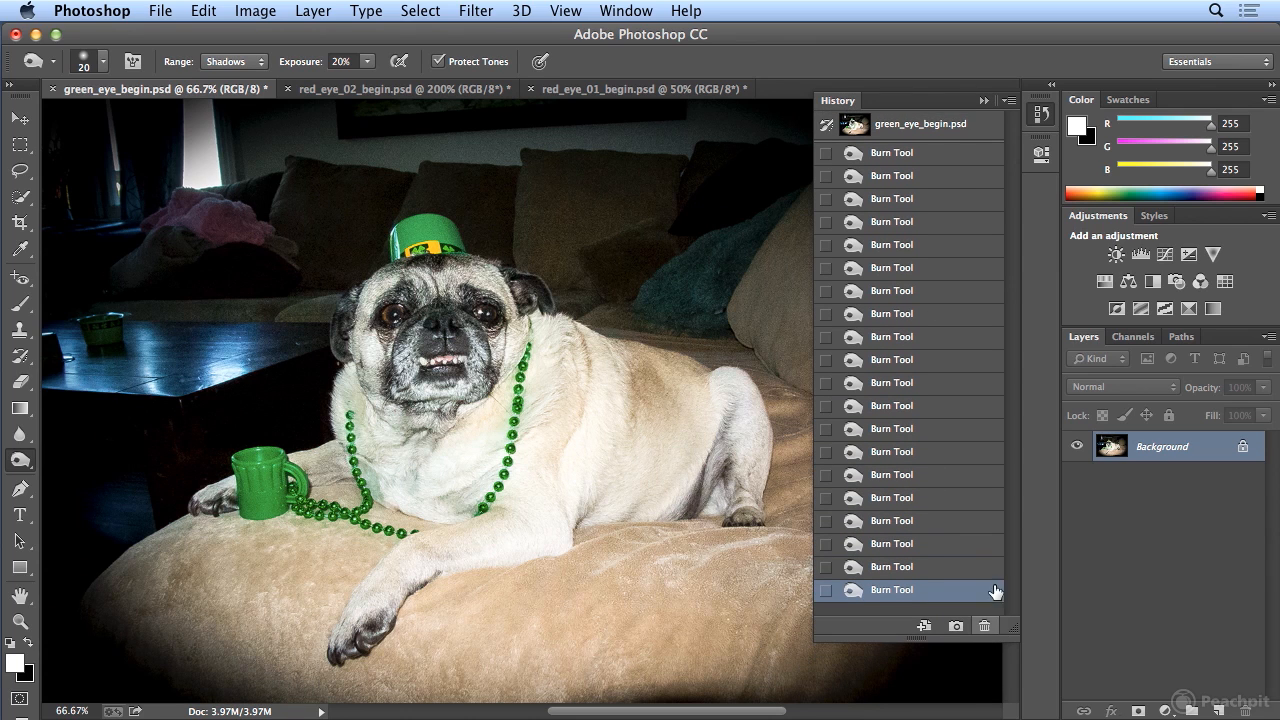
{"action": "left_click", "coordinate": [917, 130]}
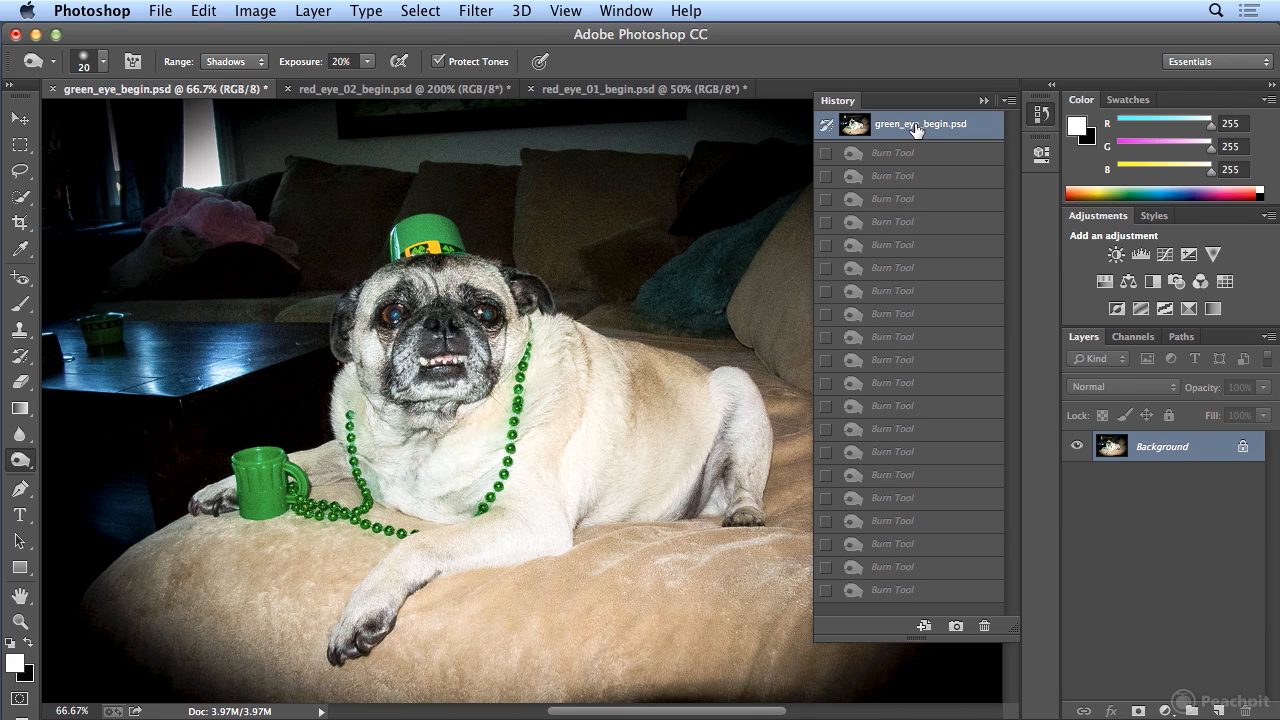
{"action": "left_click", "coordinate": [903, 594]}
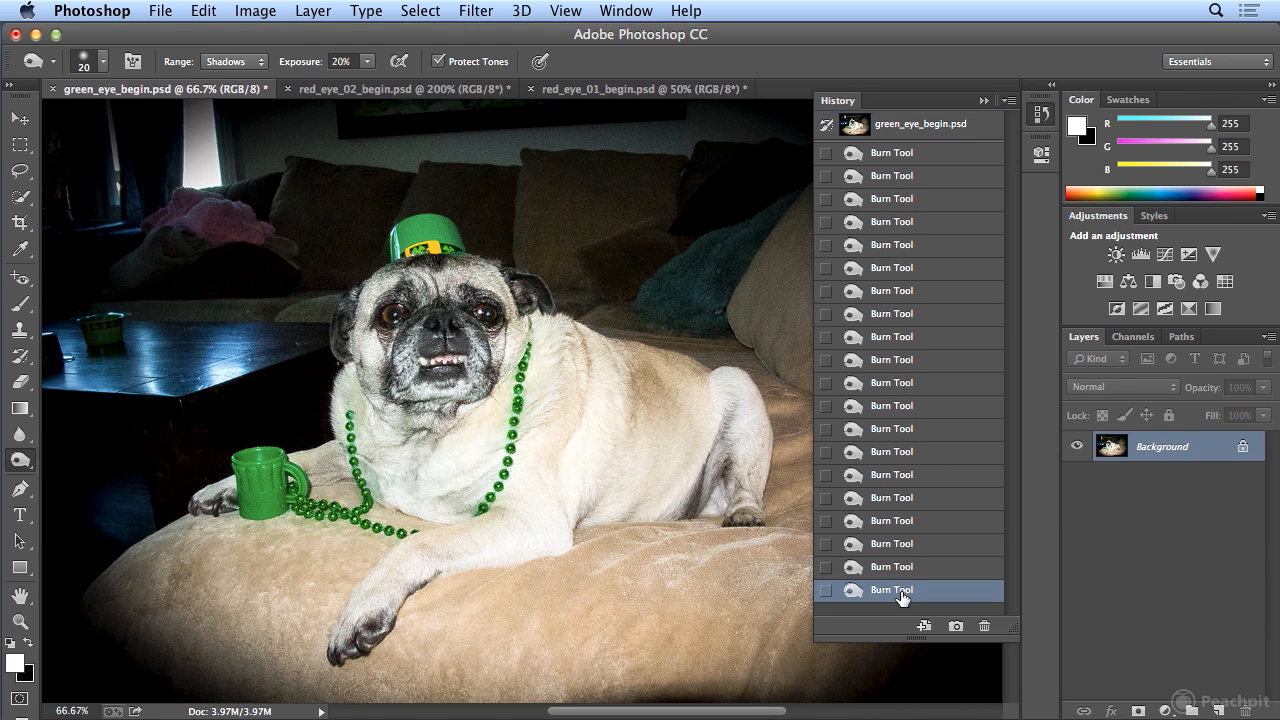
{"action": "left_click", "coordinate": [910, 155]}
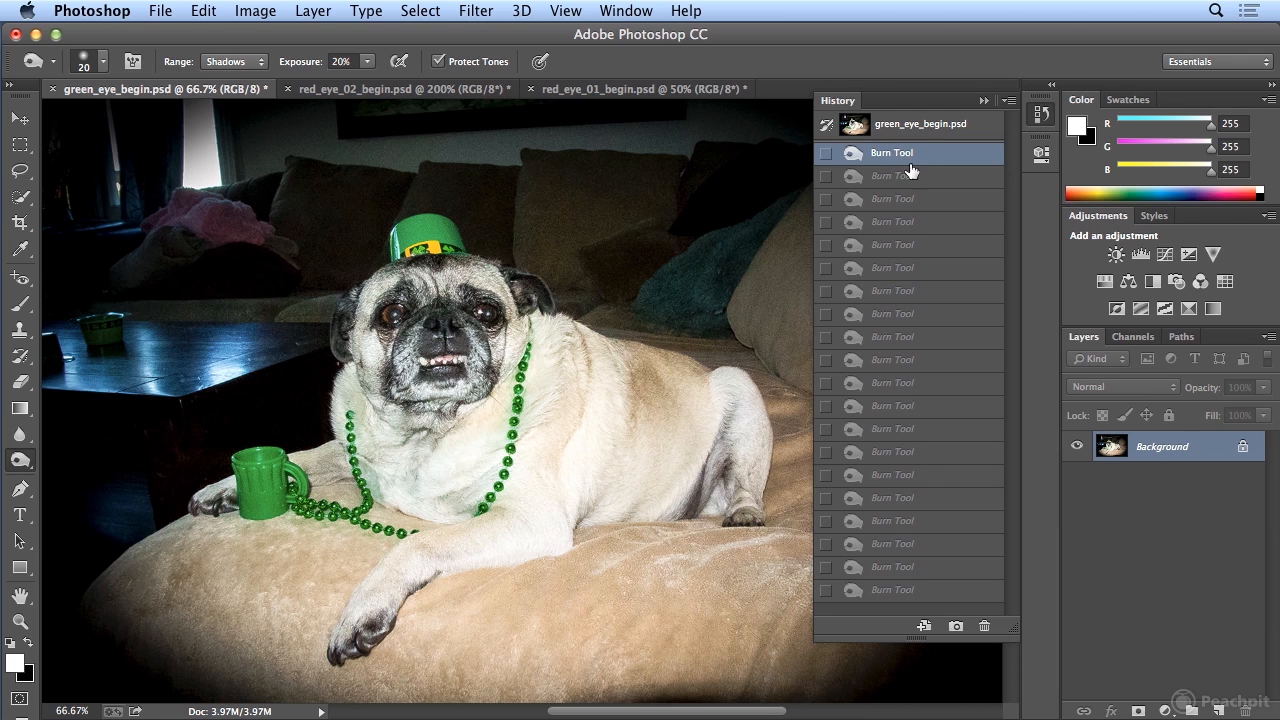
{"action": "left_click", "coordinate": [903, 592]}
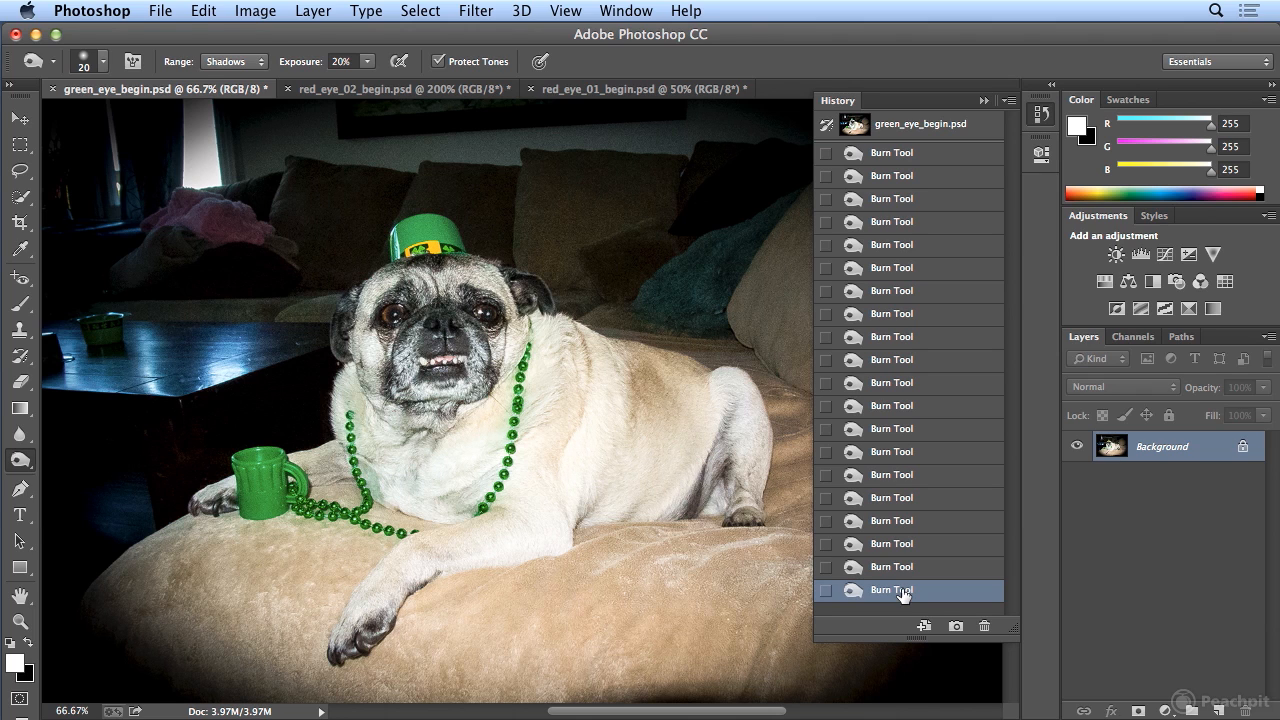
Step: Switch to red_eye_02_begin.psd and compare its Open history state with the final Sponge state
{"action": "left_click", "coordinate": [16, 280]}
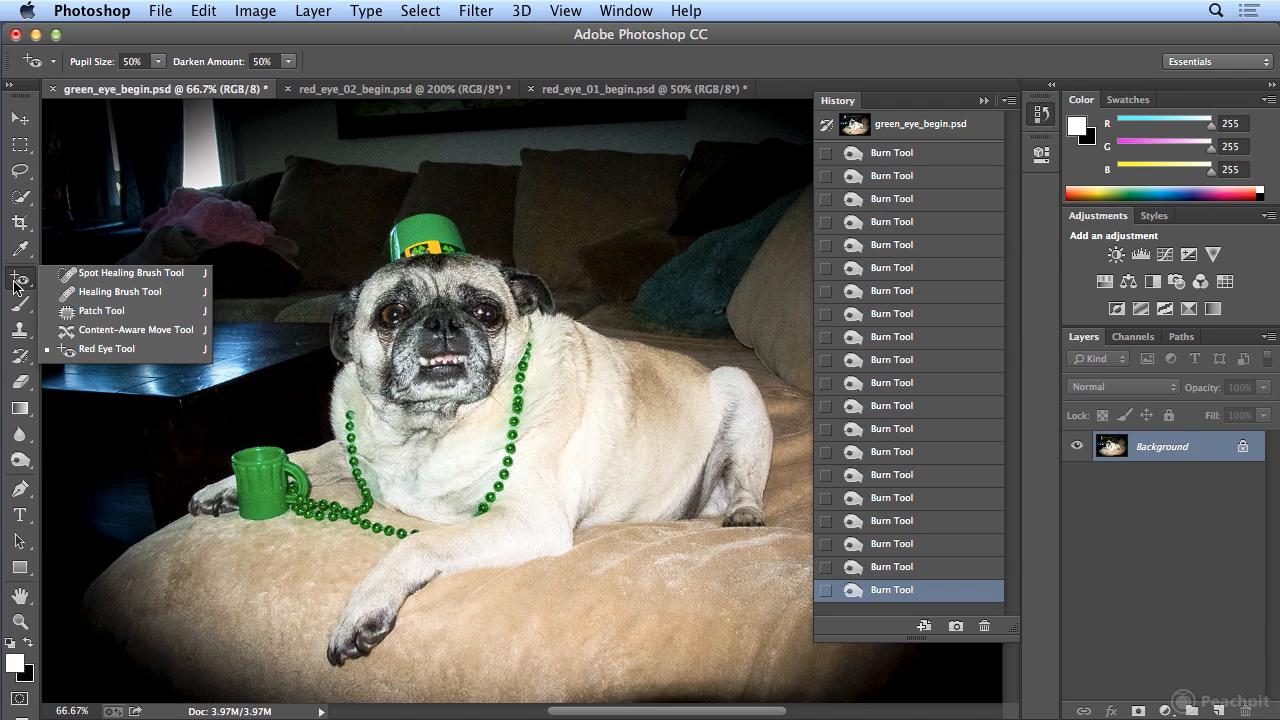
{"action": "left_click", "coordinate": [344, 91]}
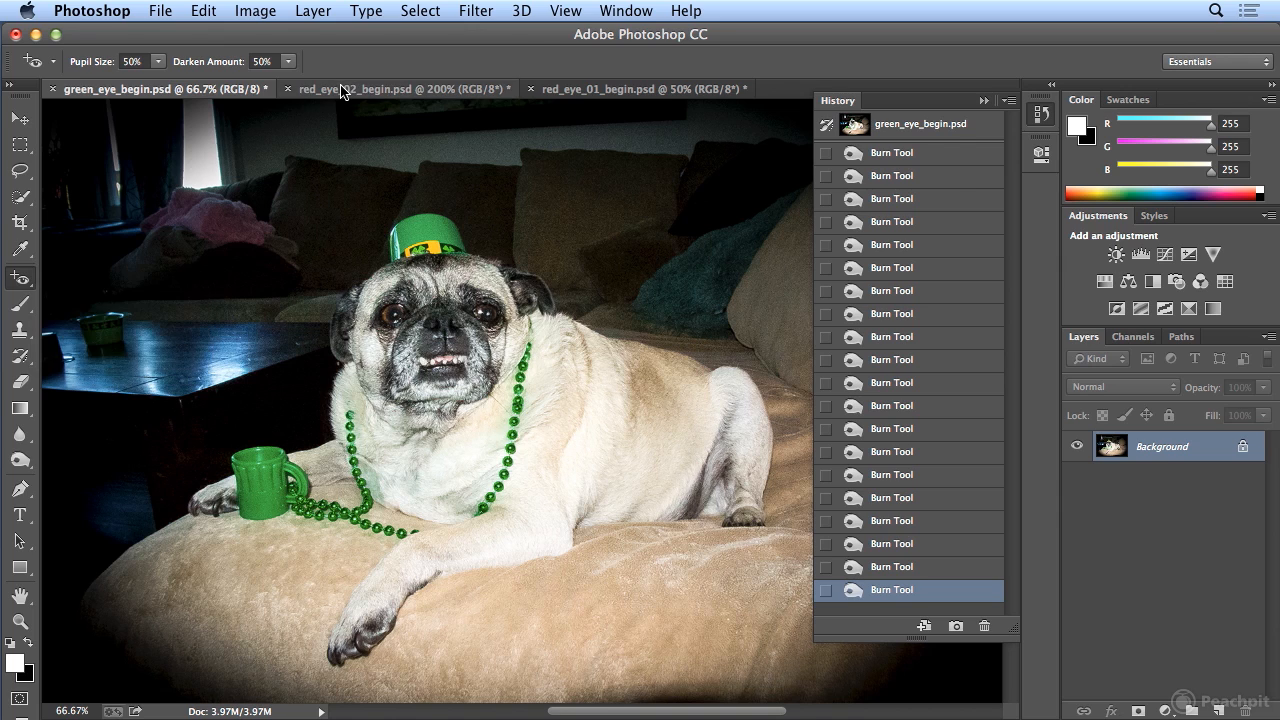
{"action": "left_click", "coordinate": [340, 91]}
{"action": "key", "text": "super+1"}
{"action": "key", "text": "super+minus"}
{"action": "left_click", "coordinate": [881, 166]}
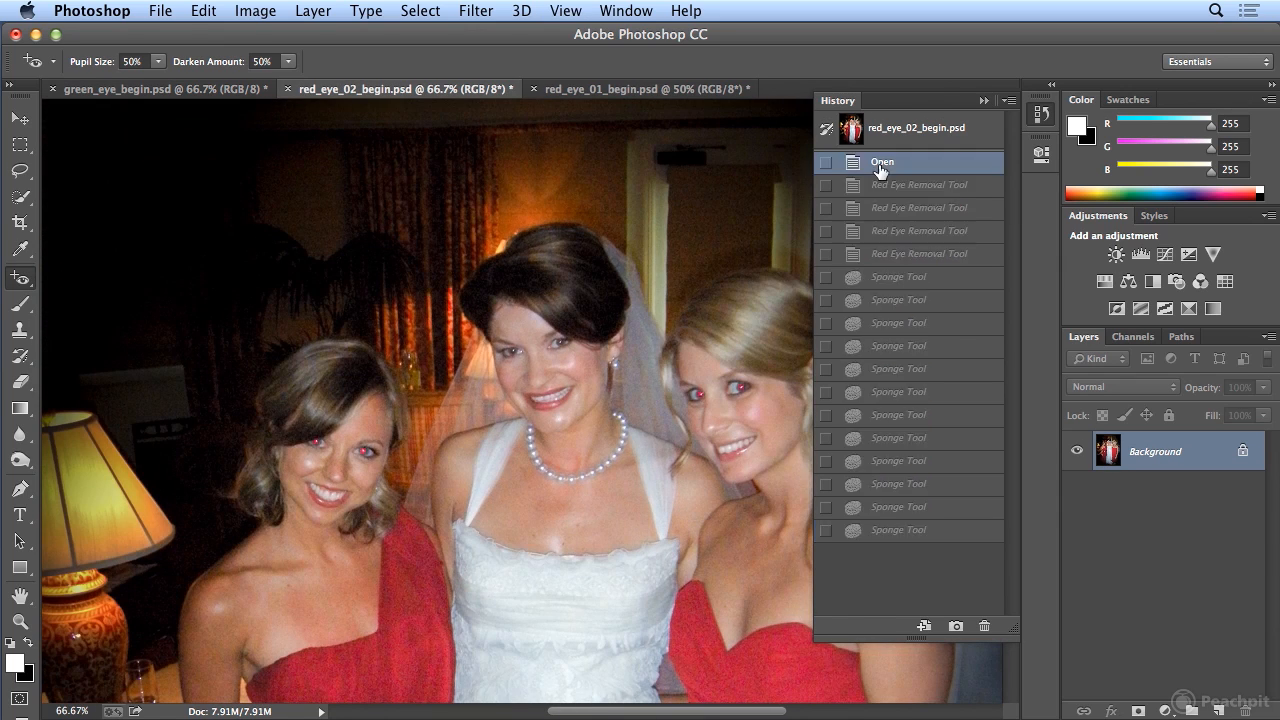
{"action": "left_click", "coordinate": [893, 534]}
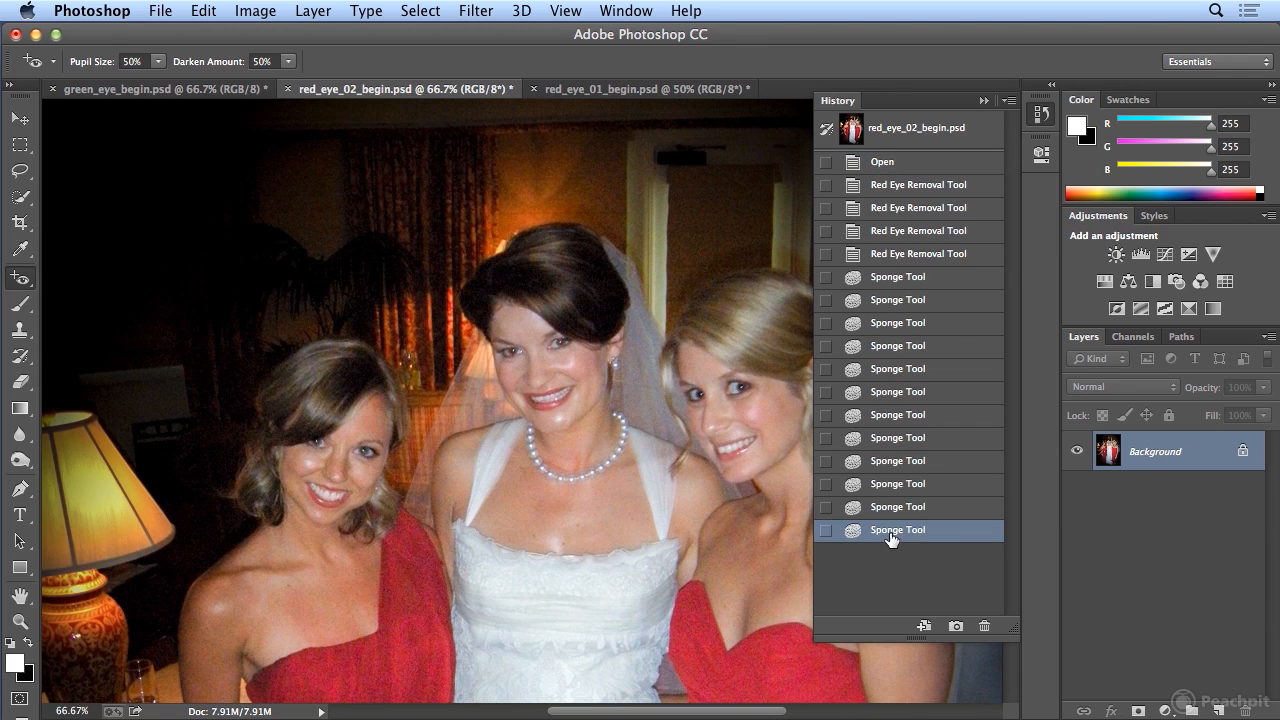
Step: Return to green_eye_begin.psd with the Burn tool active and hide the edit history
{"action": "left_click", "coordinate": [20, 461]}
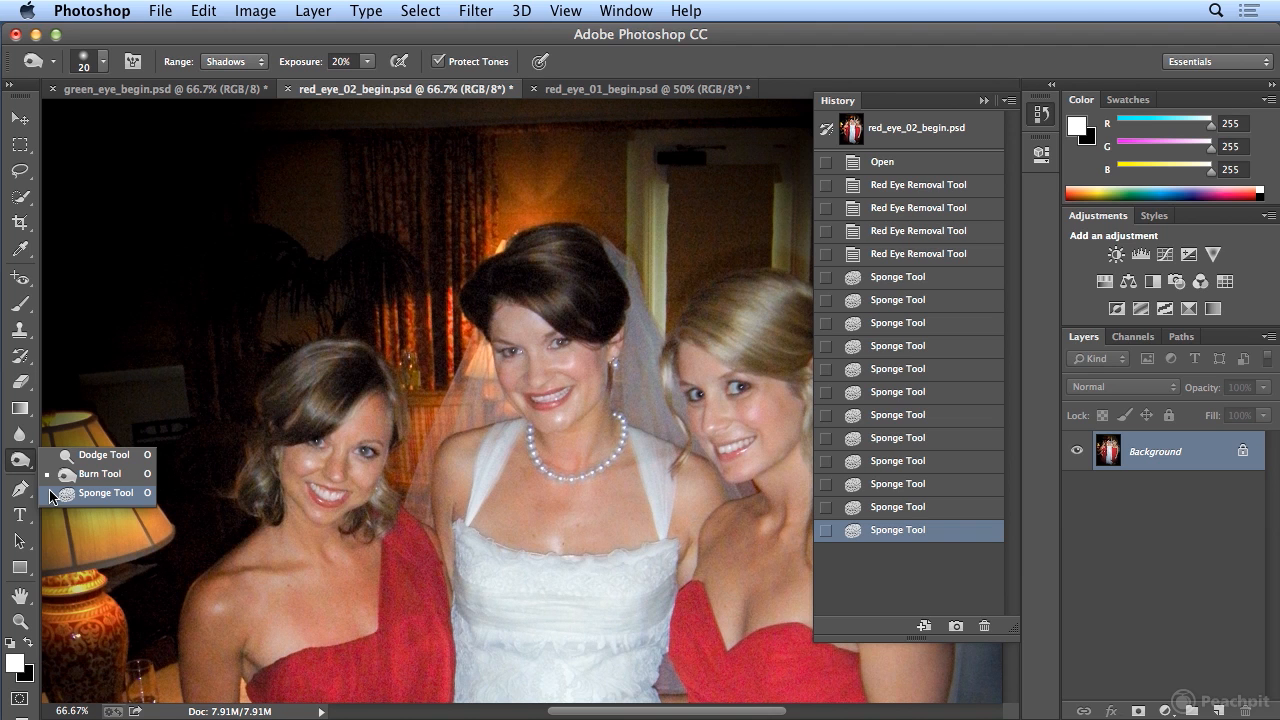
{"action": "left_click", "coordinate": [150, 93]}
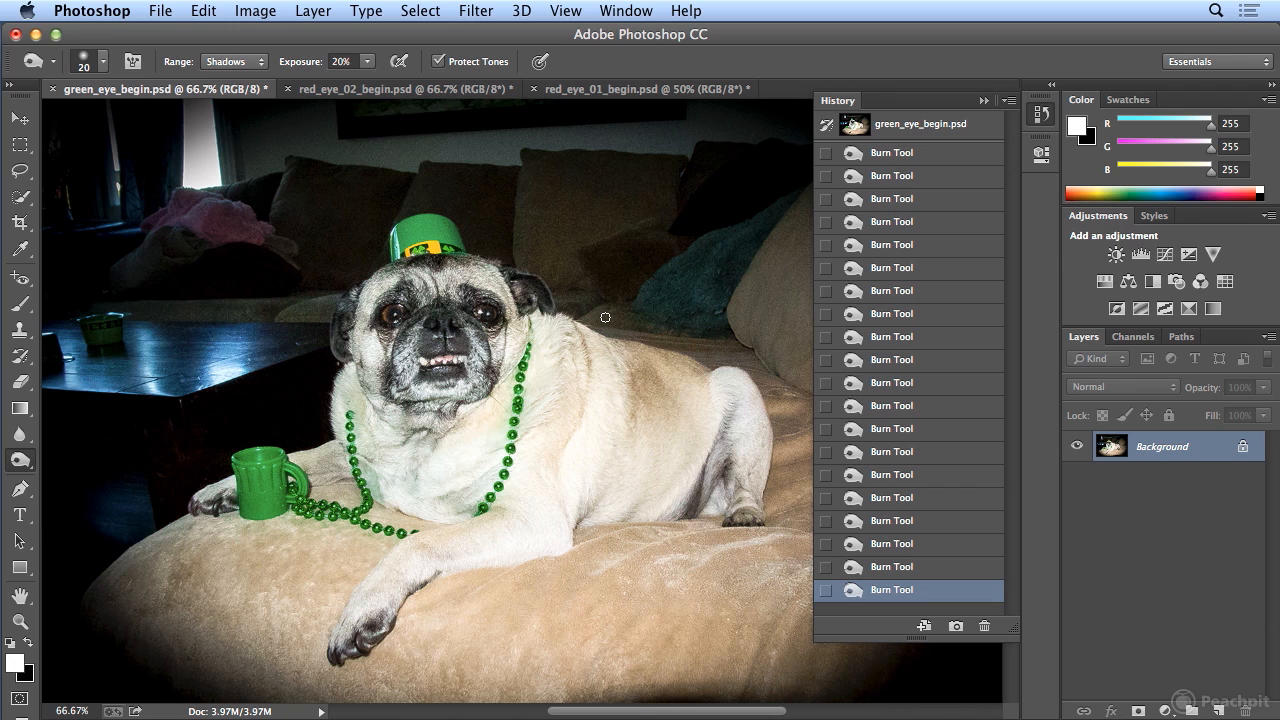
{"action": "left_click", "coordinate": [1040, 115]}
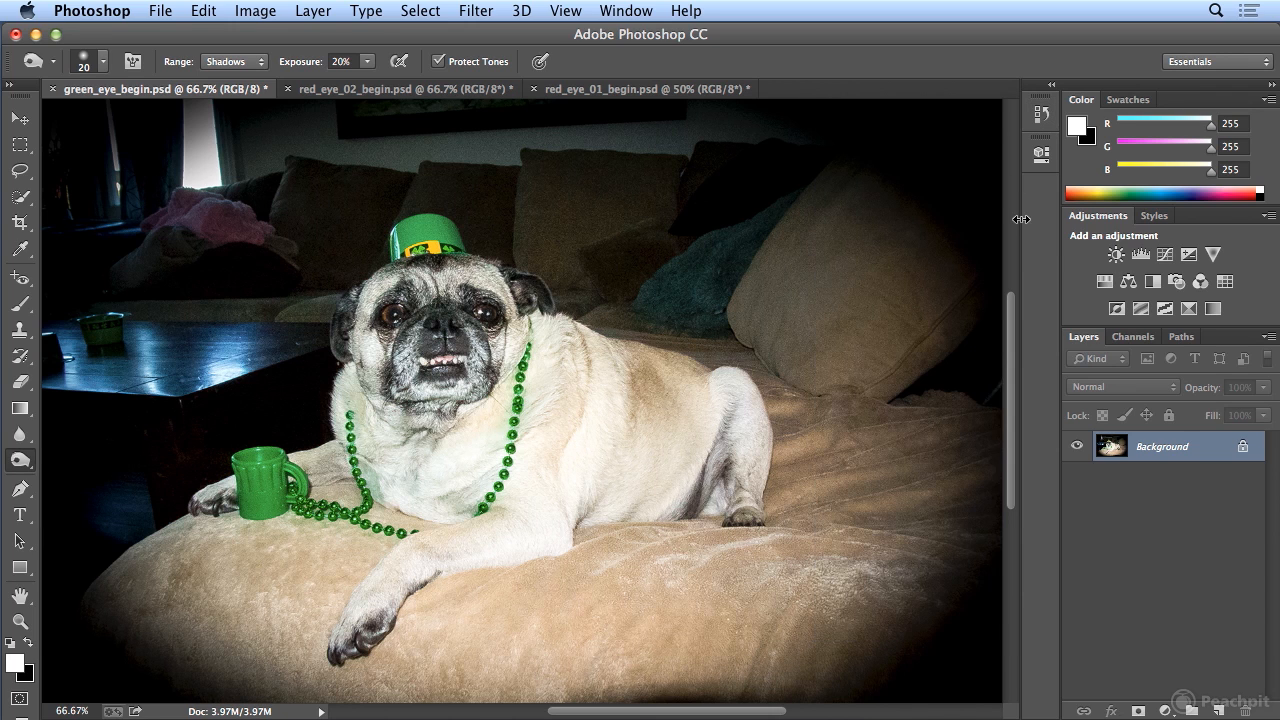